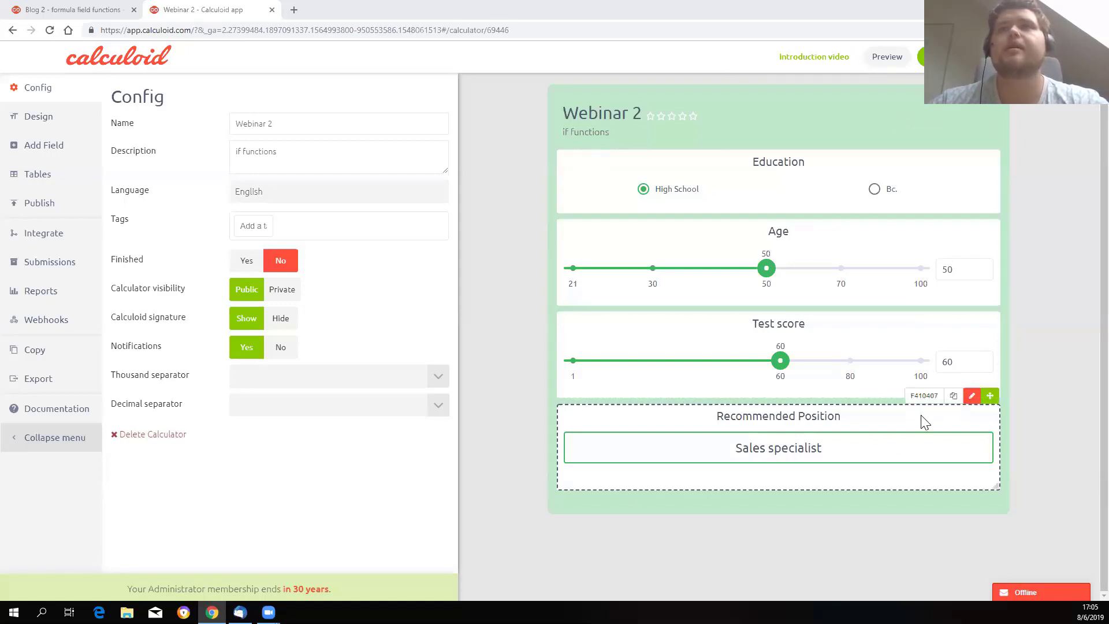
- Open the Recommended Position field for editing and show its formula
click(972, 396)
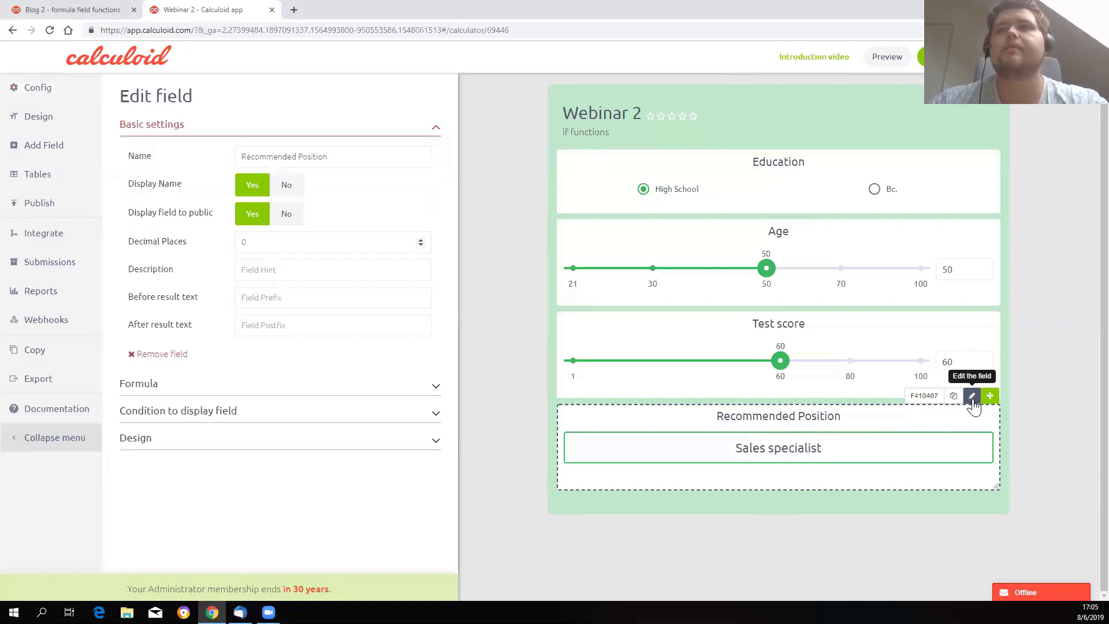
click(432, 389)
scroll(448, 293, down, 3)
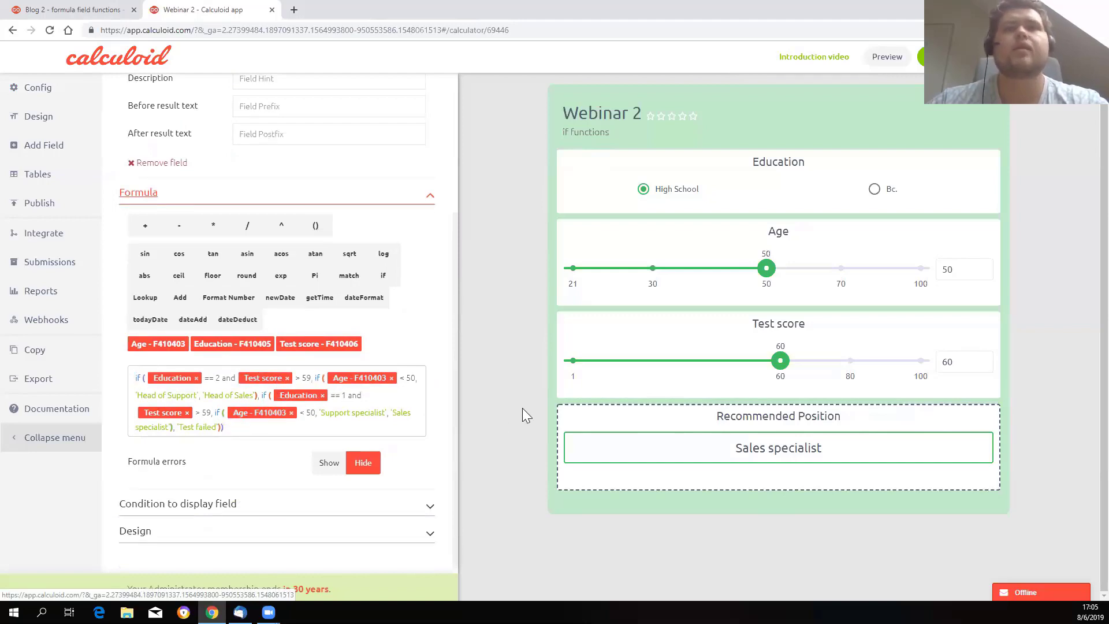
mouse_move(693, 274)
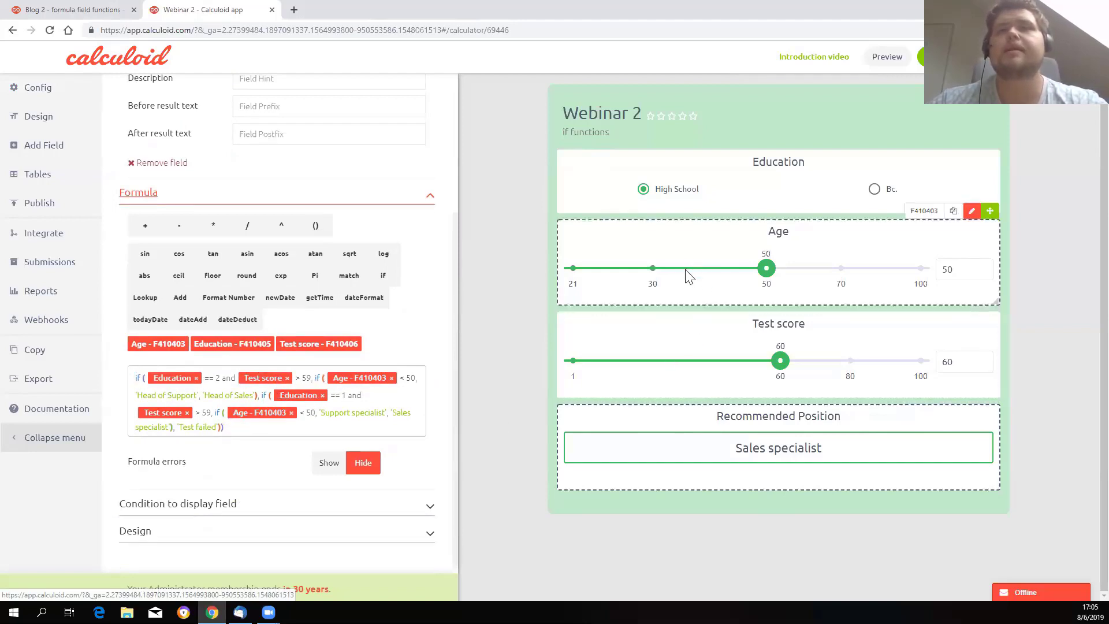
mouse_move(793, 476)
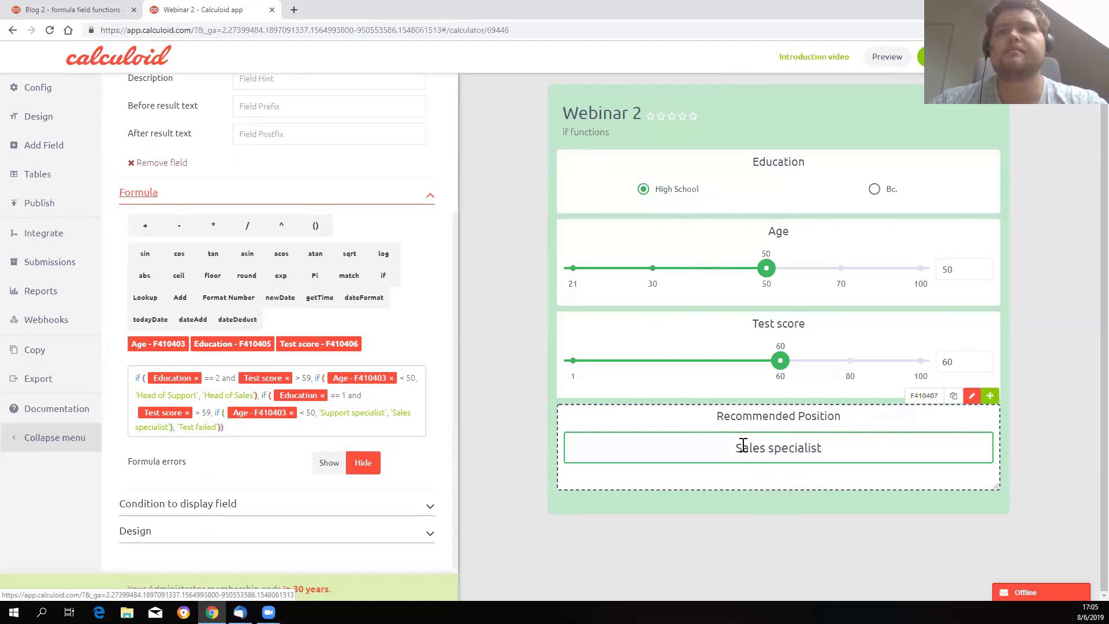
drag(714, 416, 844, 426)
click(845, 427)
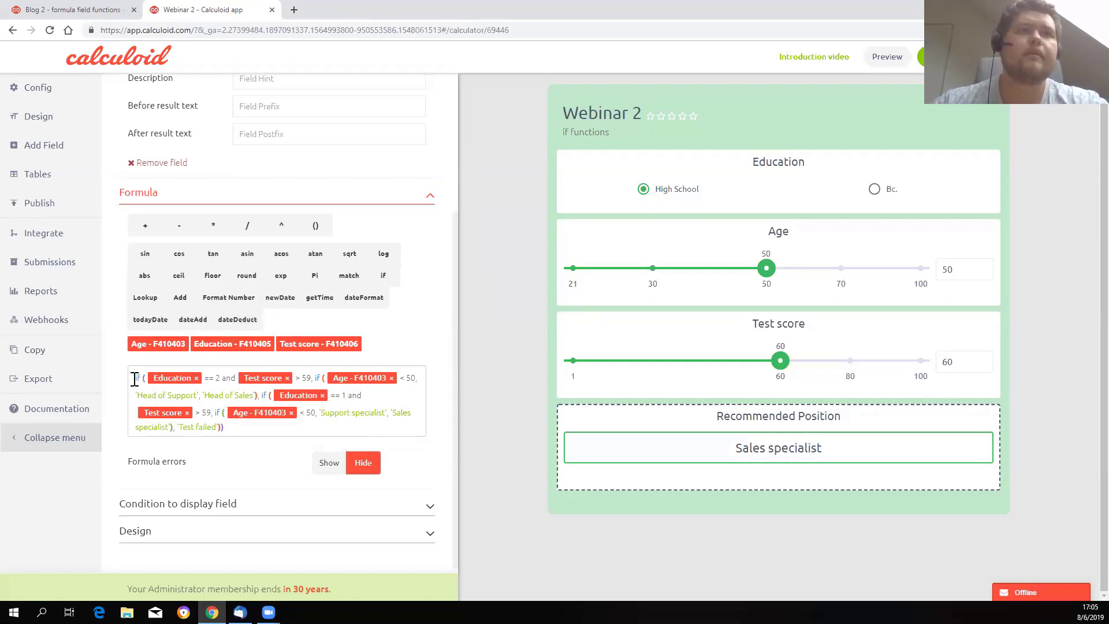
- Examine the first Education condition in the formula and select Bc. as the Education answer in the calculator preview
drag(150, 384, 210, 379)
click(215, 379)
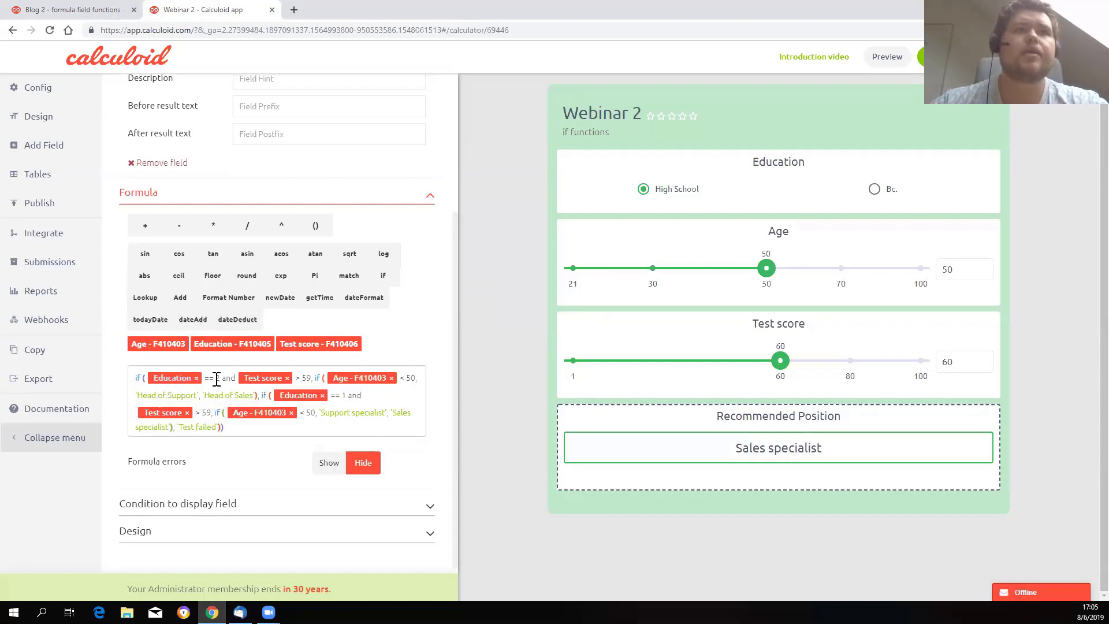
double_click(218, 379)
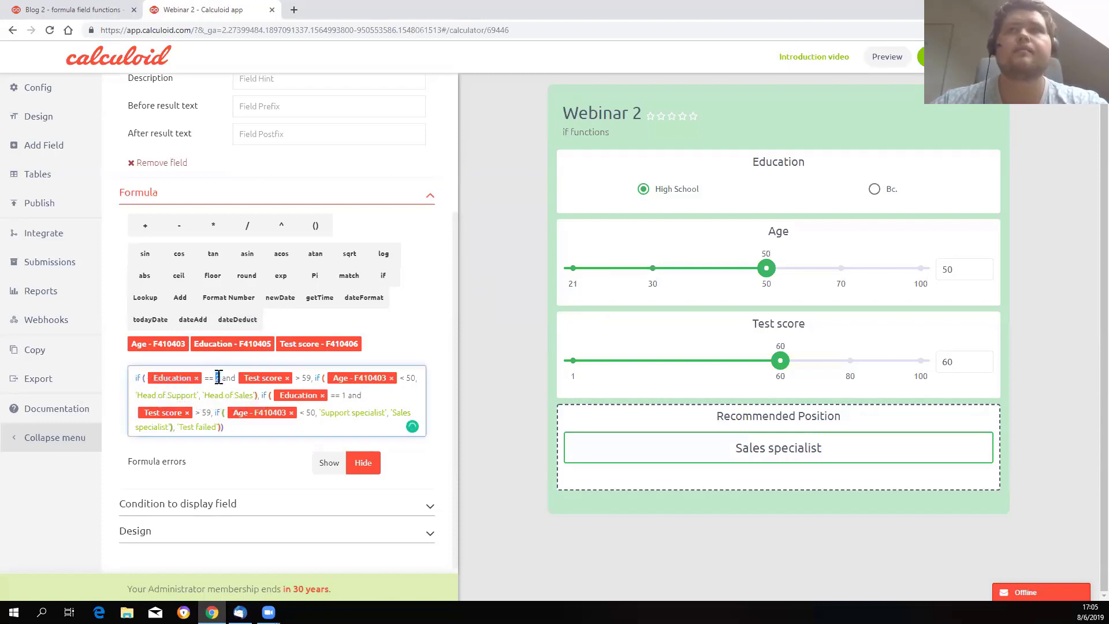
click(875, 189)
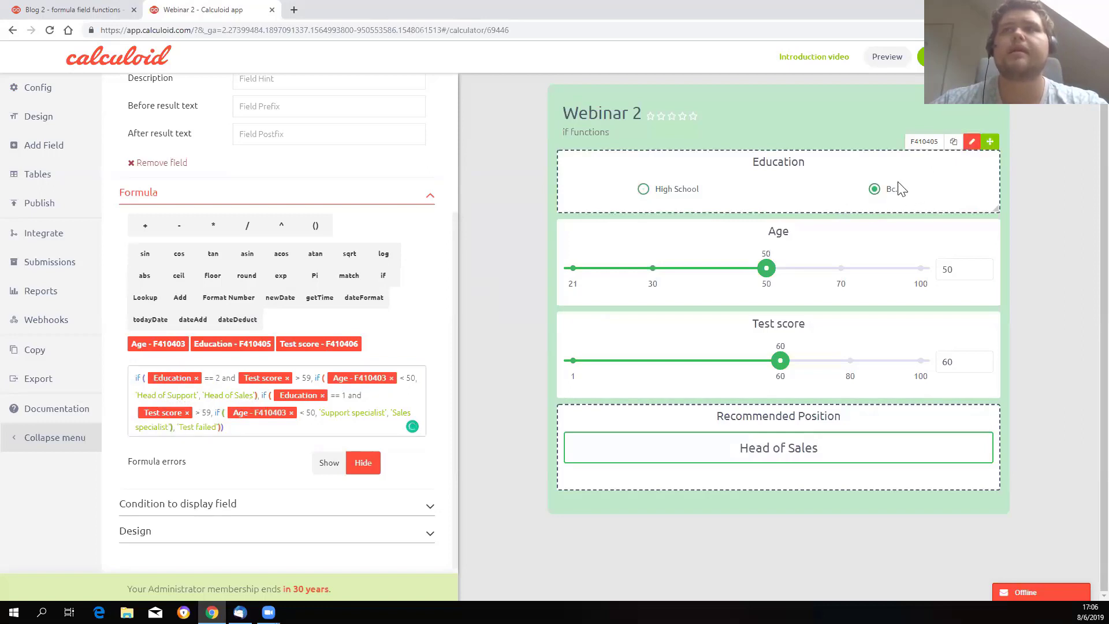
double_click(219, 378)
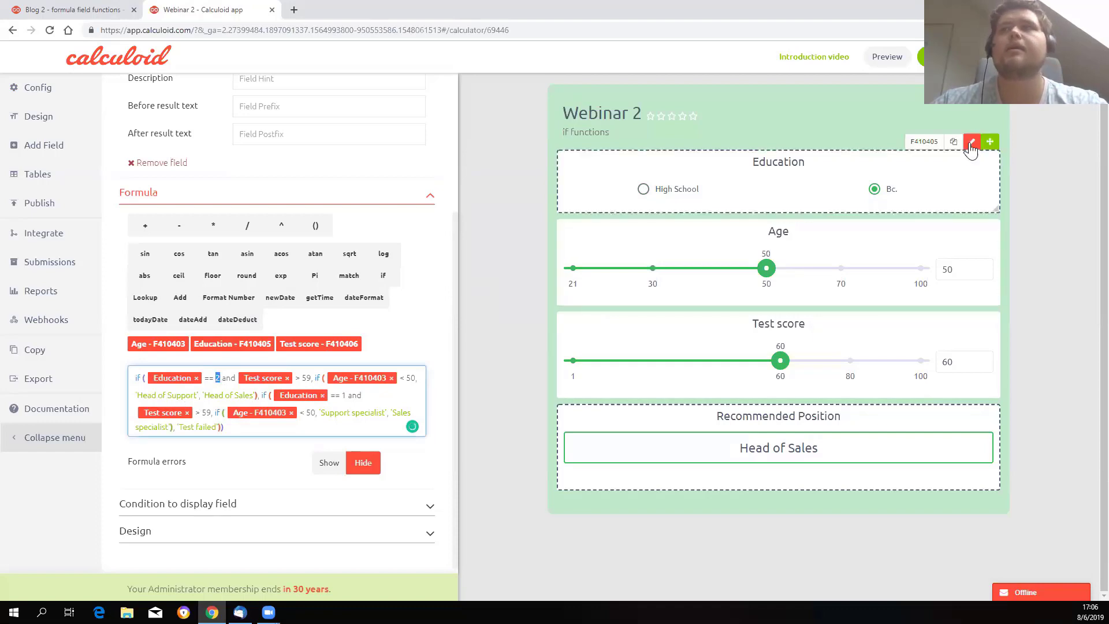
- Open the Education field's options and examine the option names and values for High School and Bc
click(972, 142)
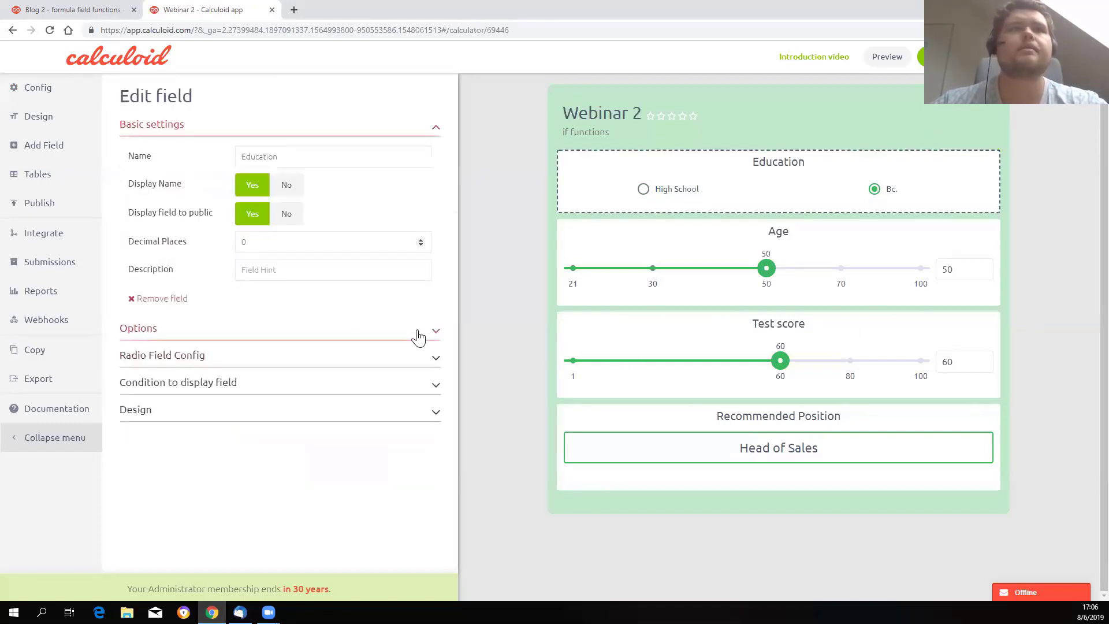
click(418, 335)
scroll(418, 335, down, 3)
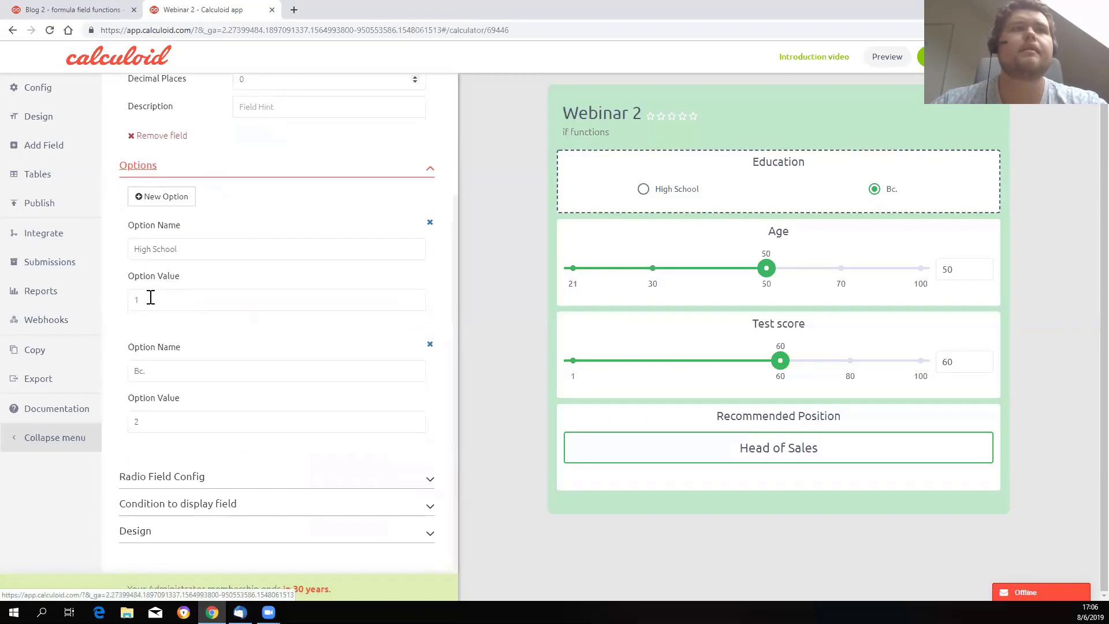
drag(143, 300, 130, 308)
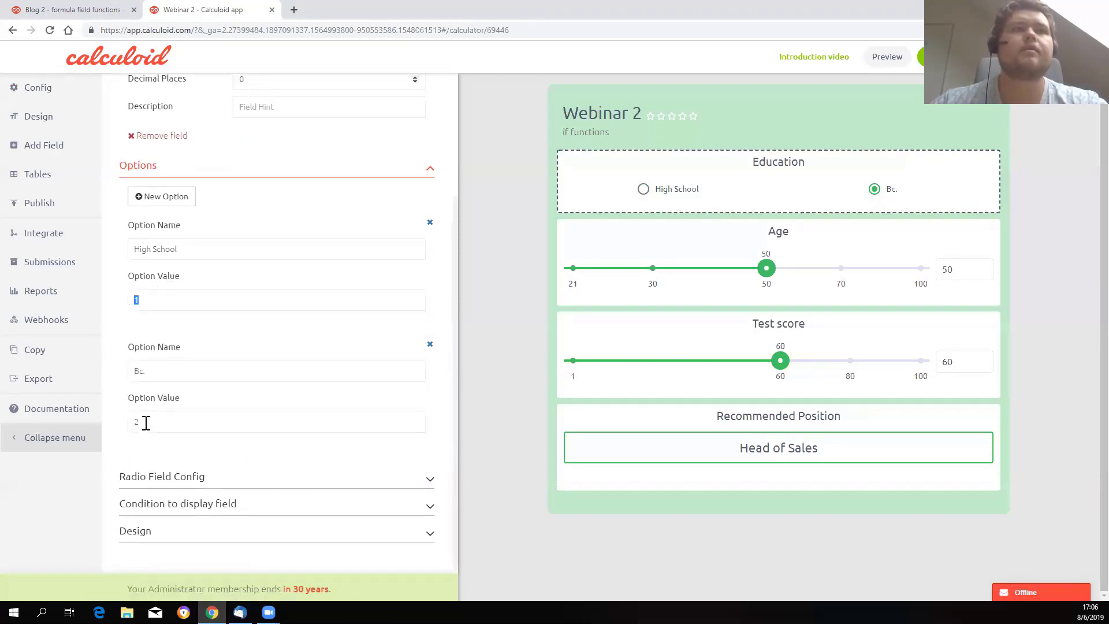
drag(144, 421, 131, 421)
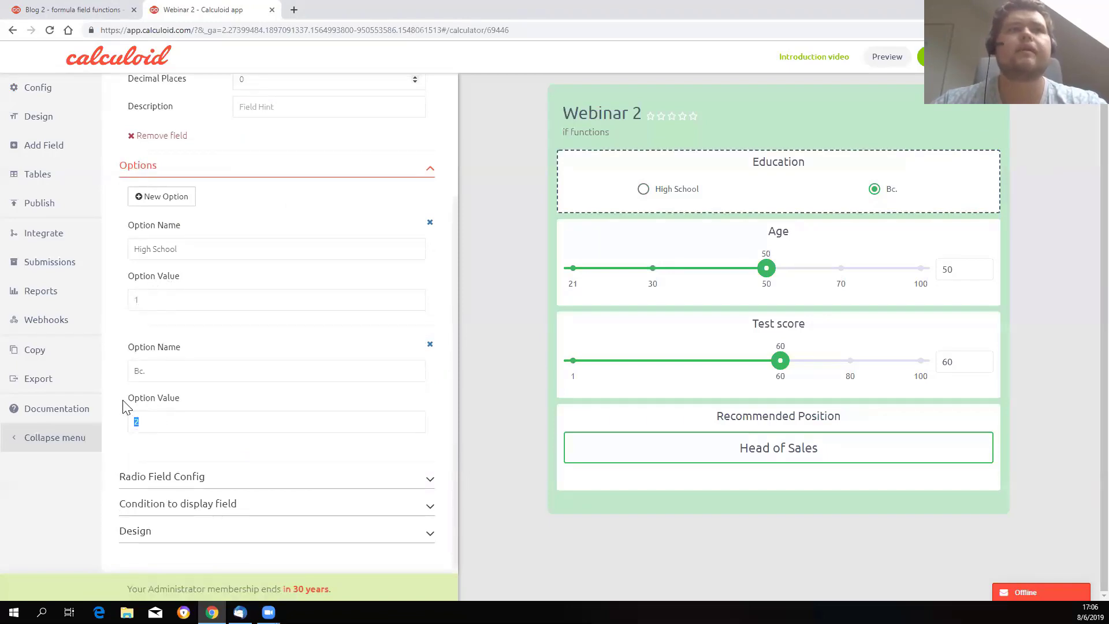
click(222, 405)
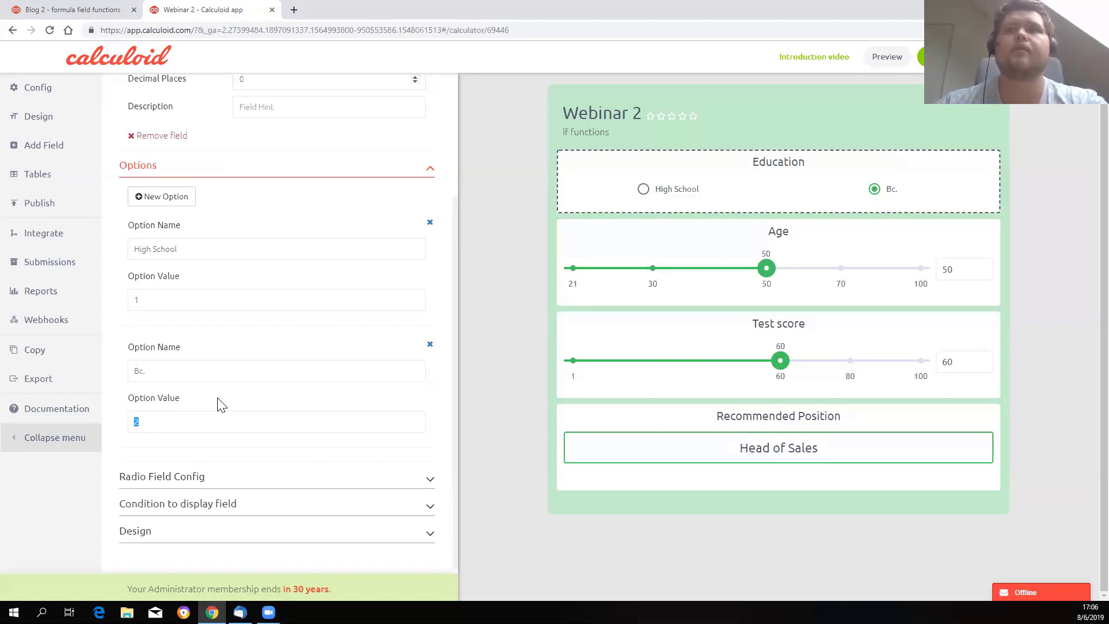
drag(184, 249, 131, 254)
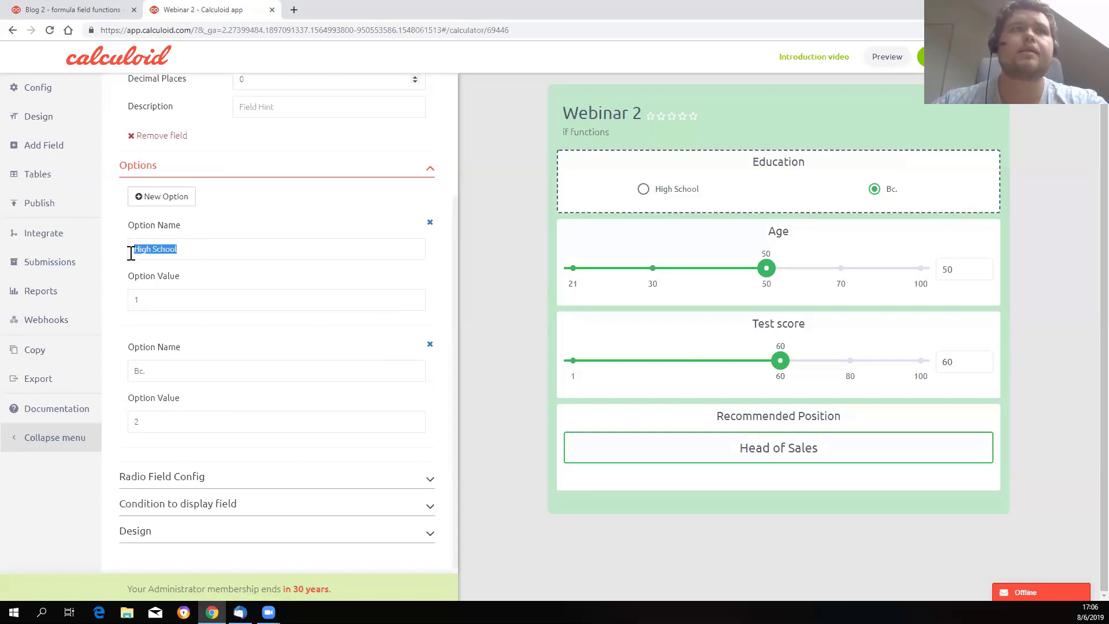
click(144, 305)
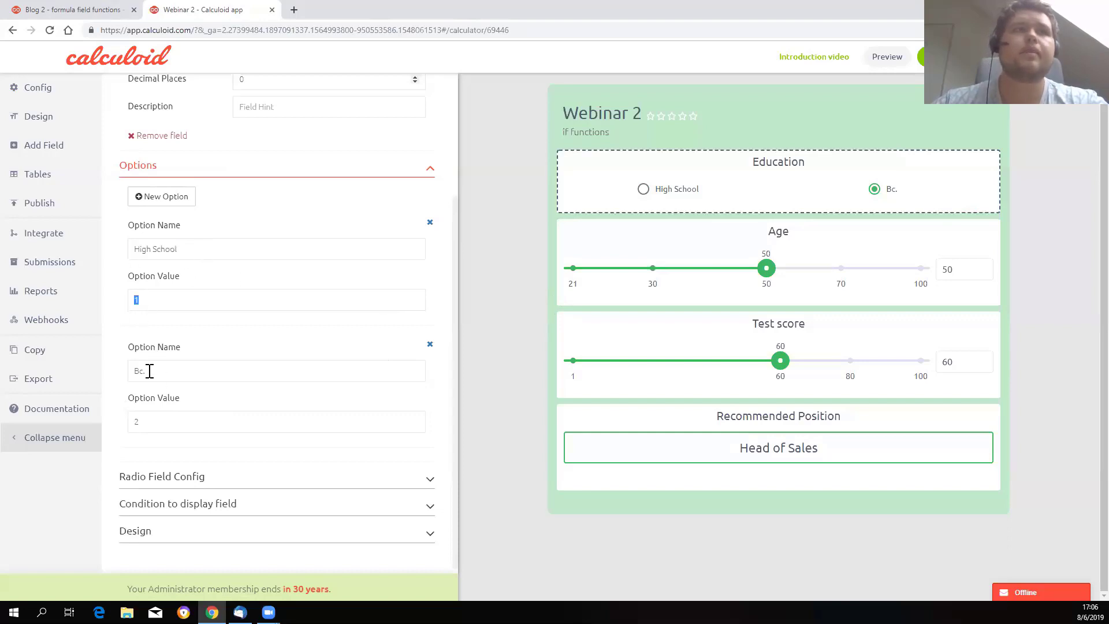
drag(148, 372, 128, 373)
click(133, 421)
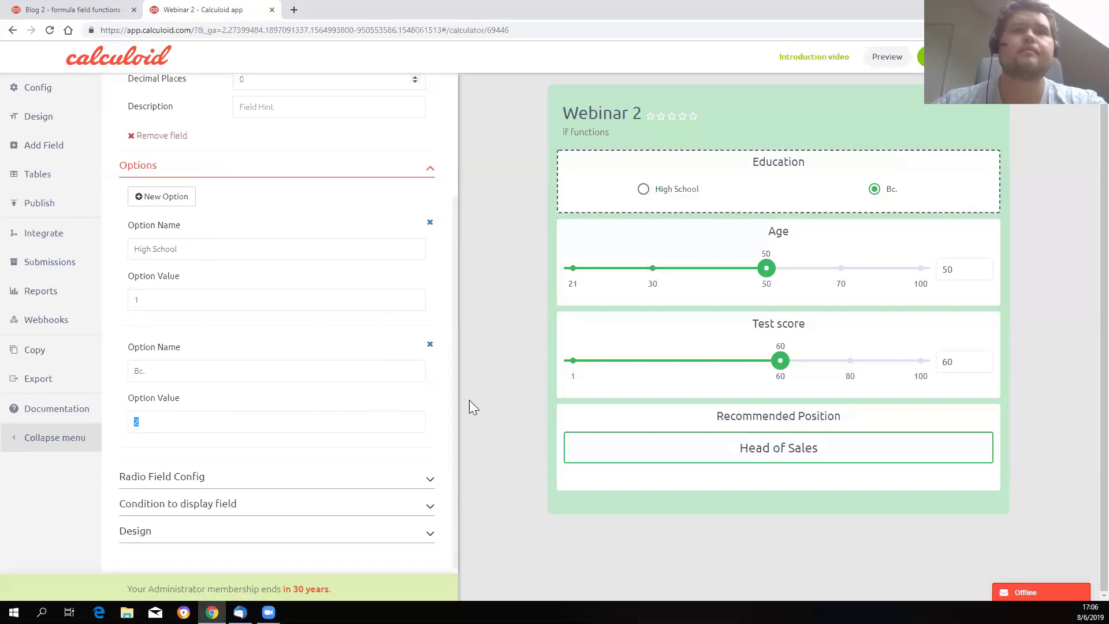
- Reopen the Recommended Position field's formula and examine its first Education condition
click(842, 456)
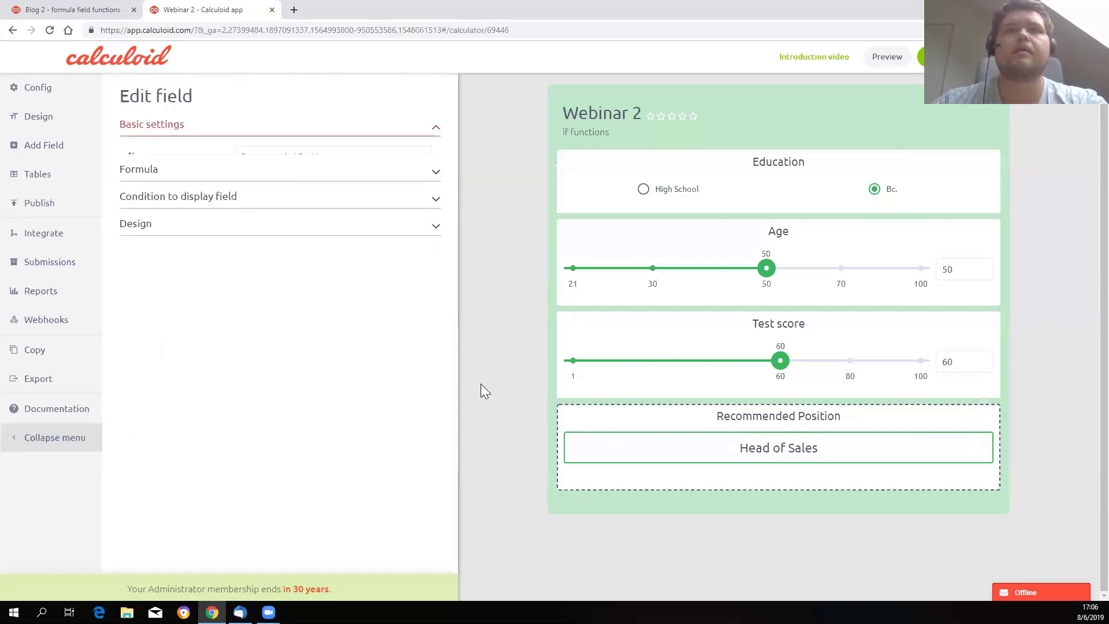
click(403, 385)
scroll(404, 387, down, 3)
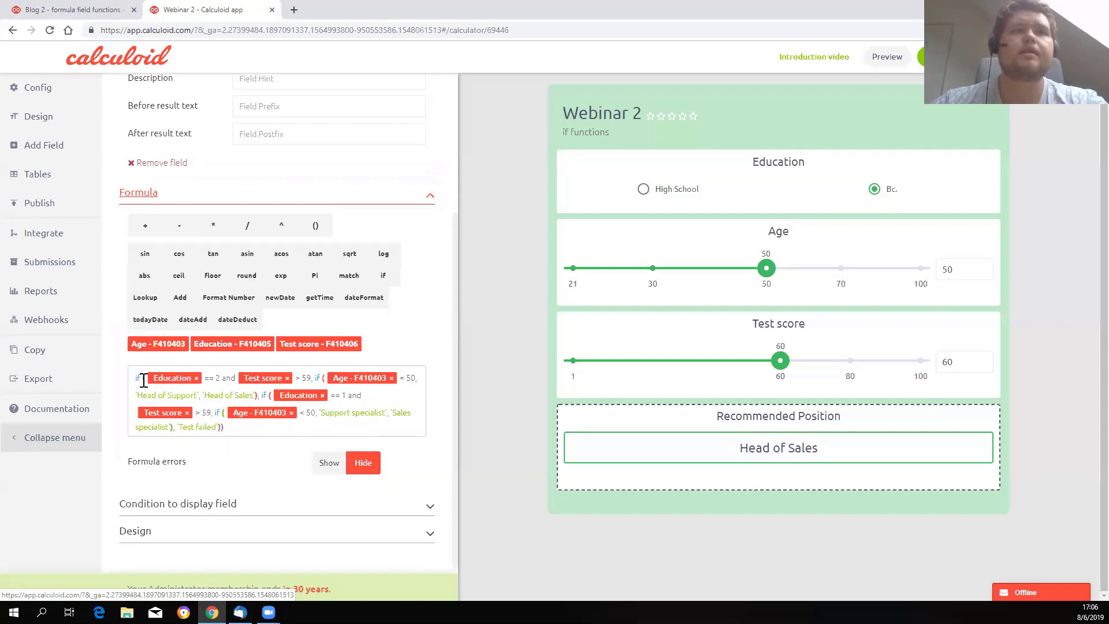
double_click(218, 378)
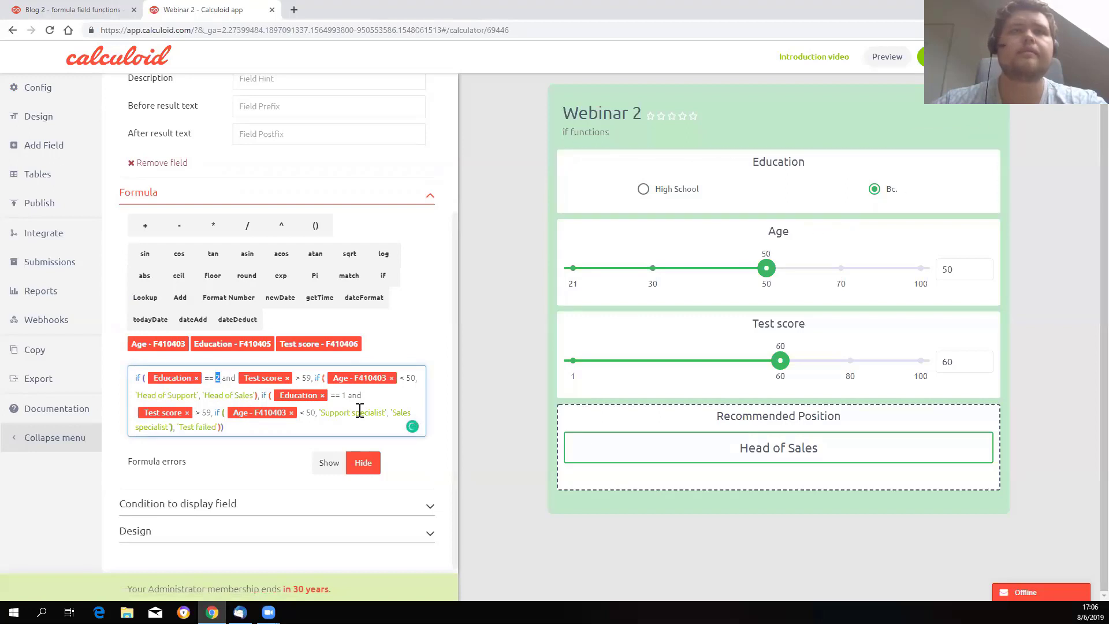
click(224, 378)
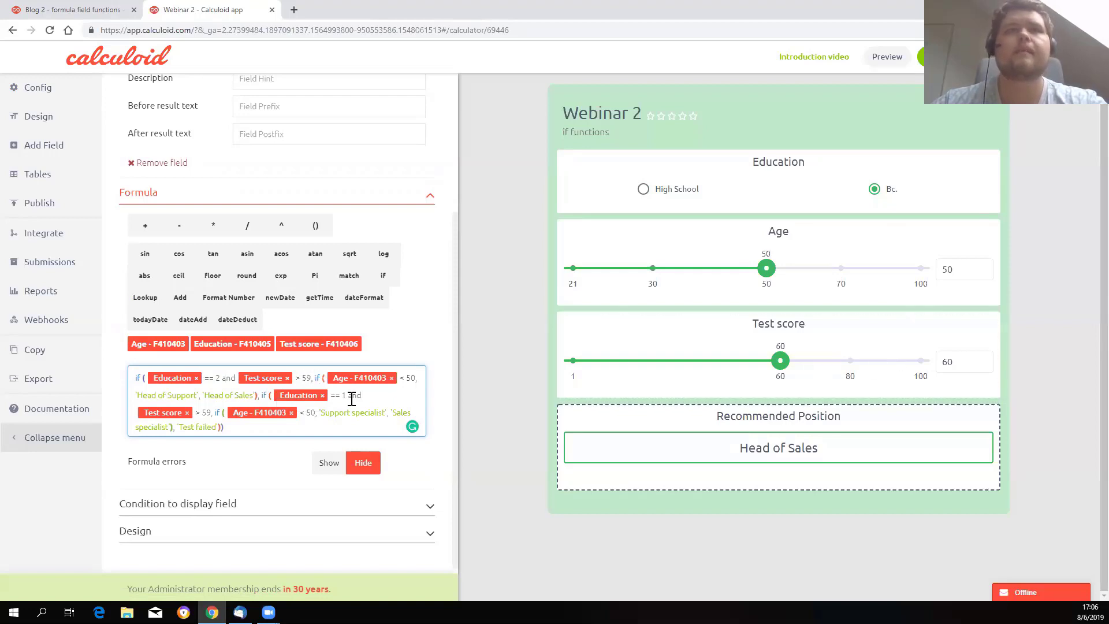
- Examine the first nested Age if function and its Head of Support and Head of Sales results
click(314, 379)
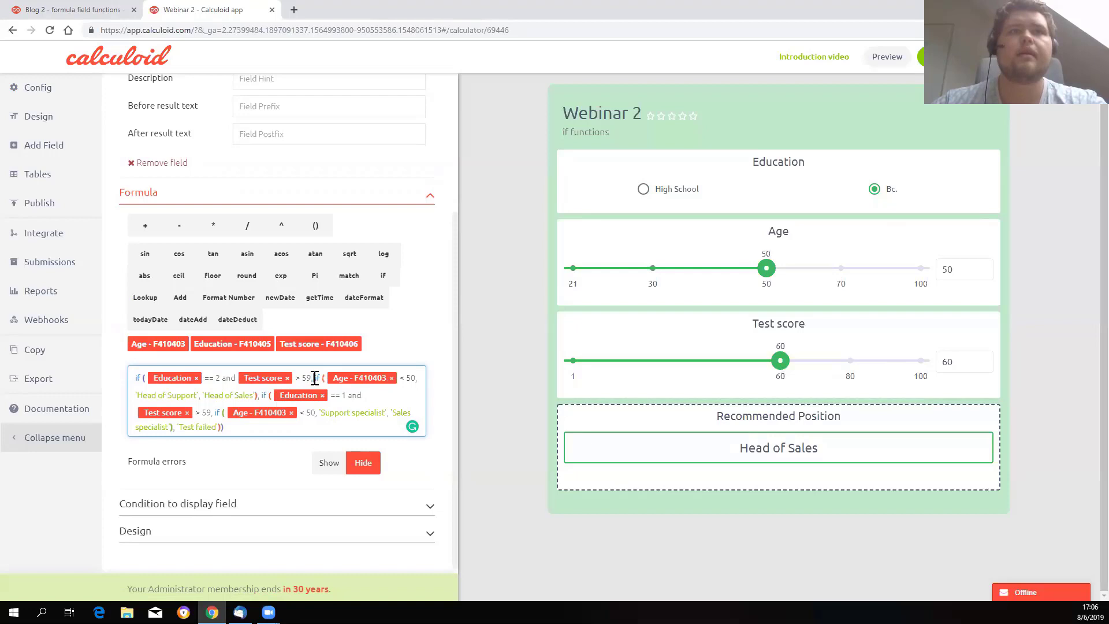
drag(315, 379, 259, 397)
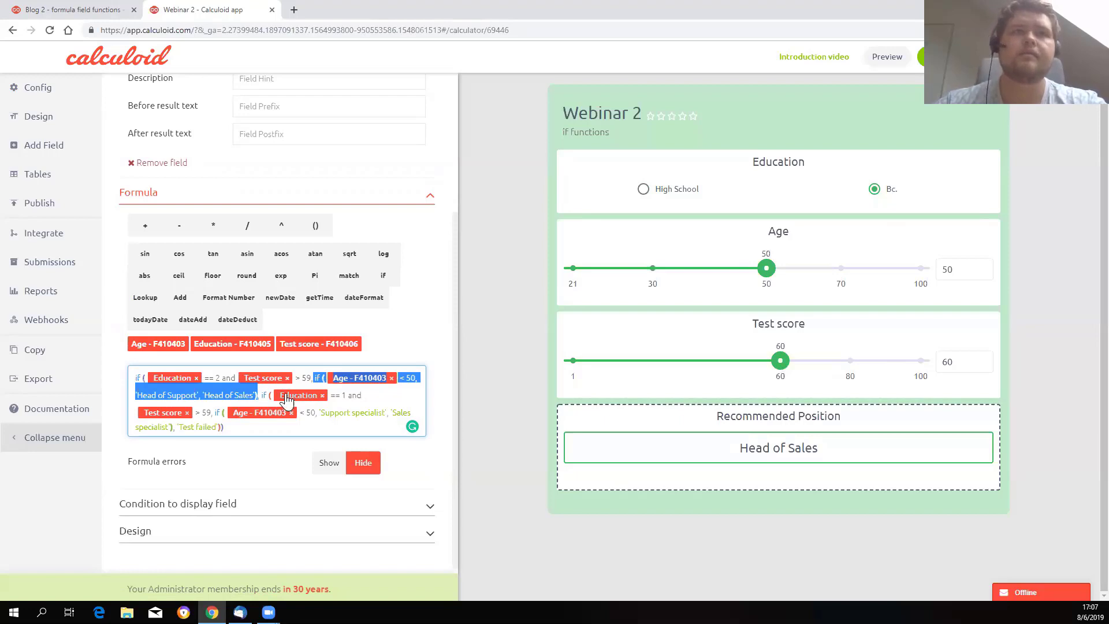
click(302, 380)
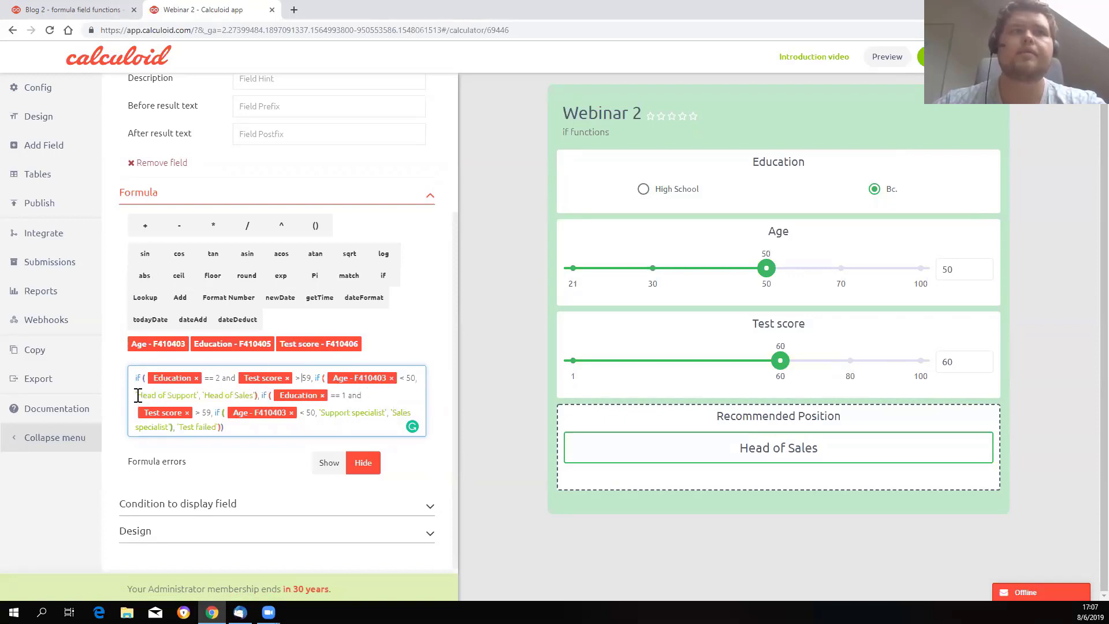
drag(138, 396, 255, 395)
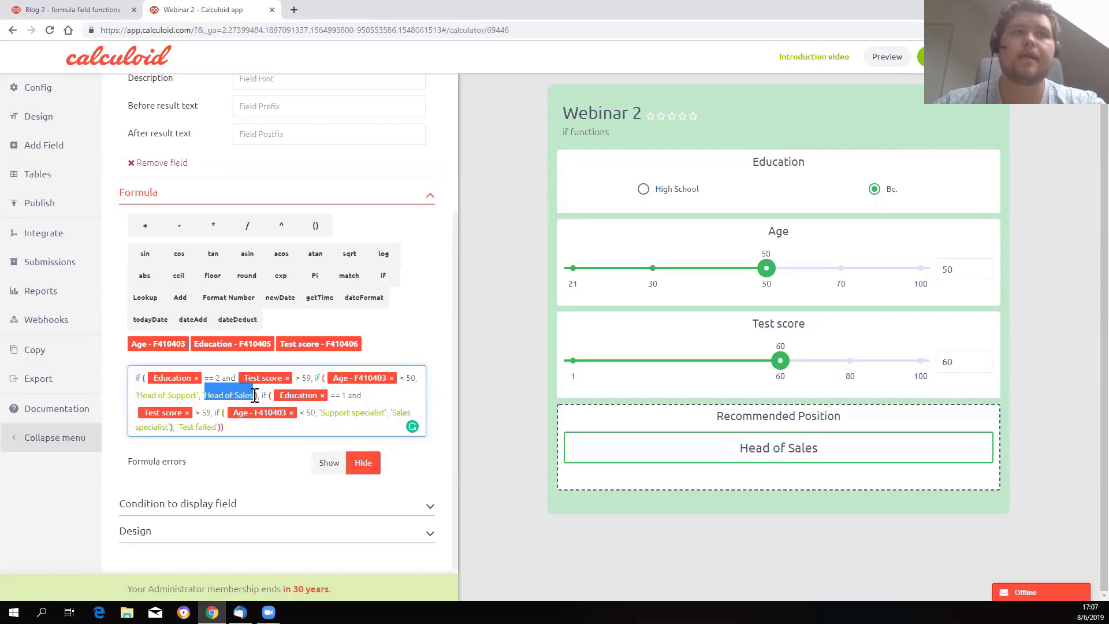
- Add the sample function "if (conidition, true, else)" at the end of the formula, review its parts, and delete it again
click(237, 431)
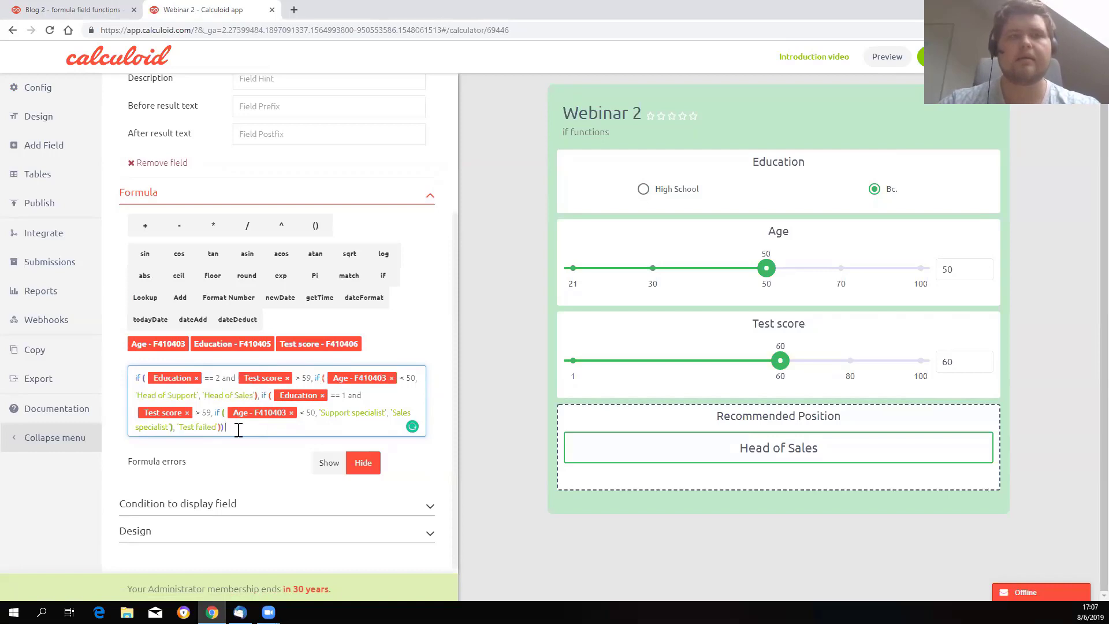
text(if ()
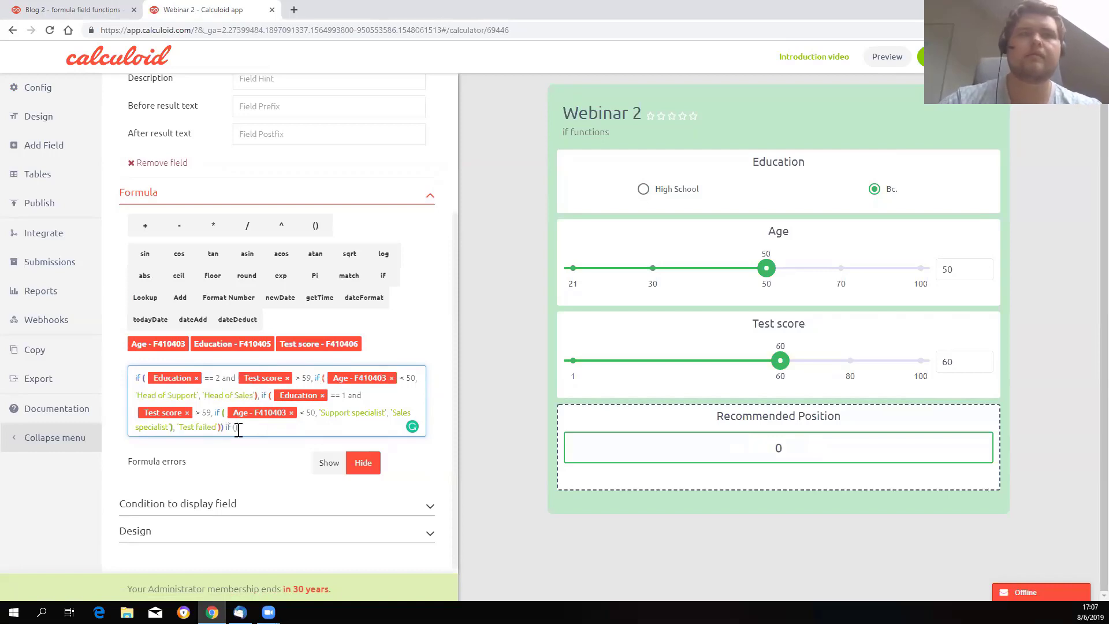
text(con)
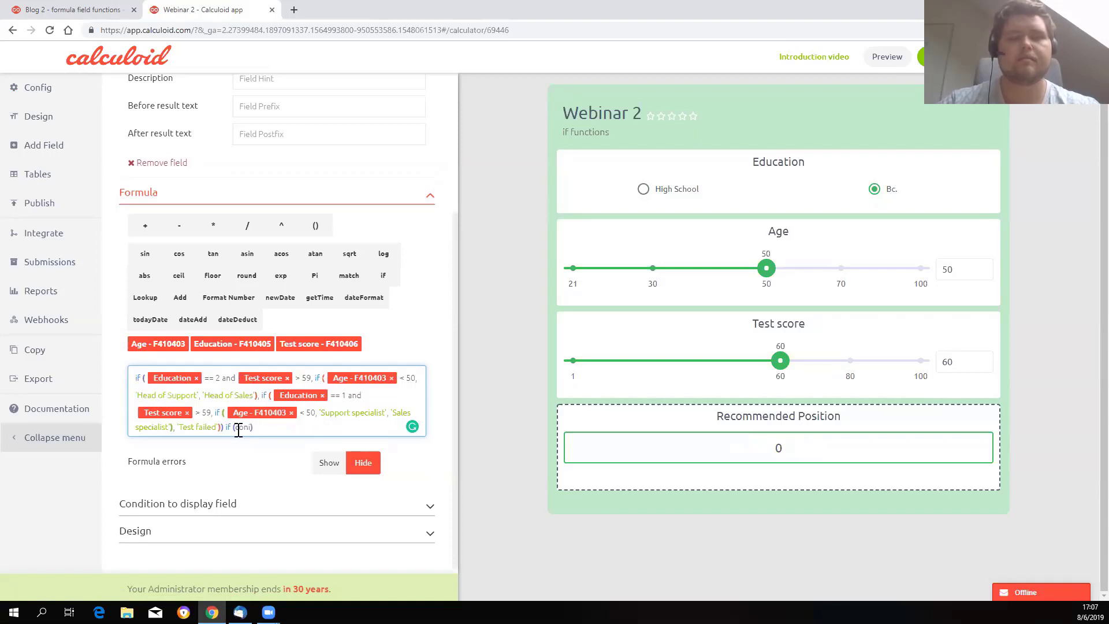
text(dition, true, else)
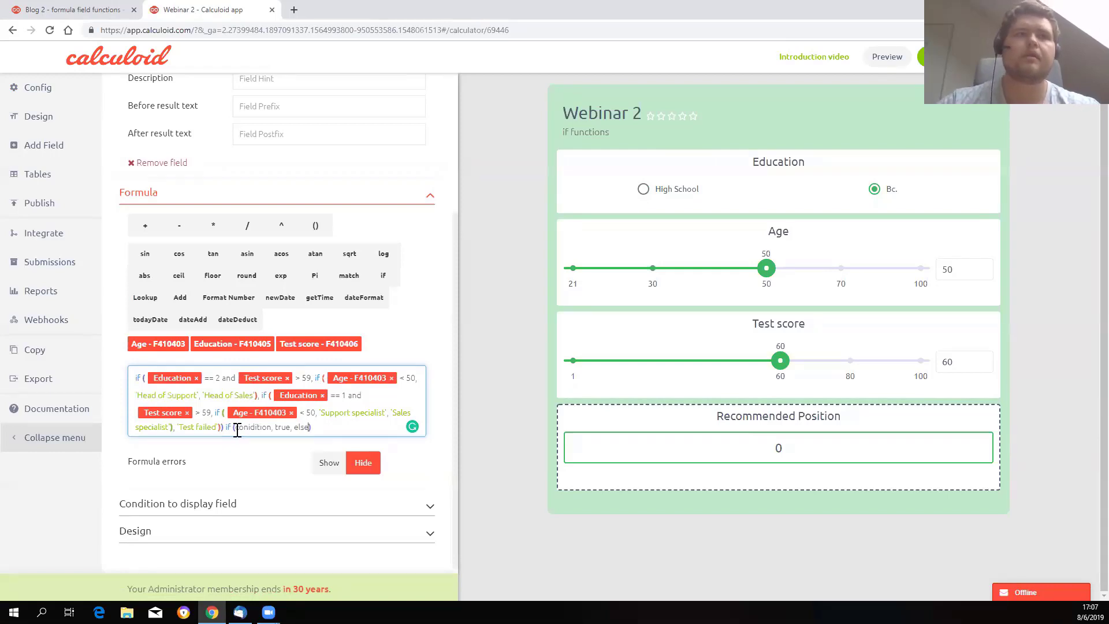
drag(225, 427, 320, 428)
click(322, 428)
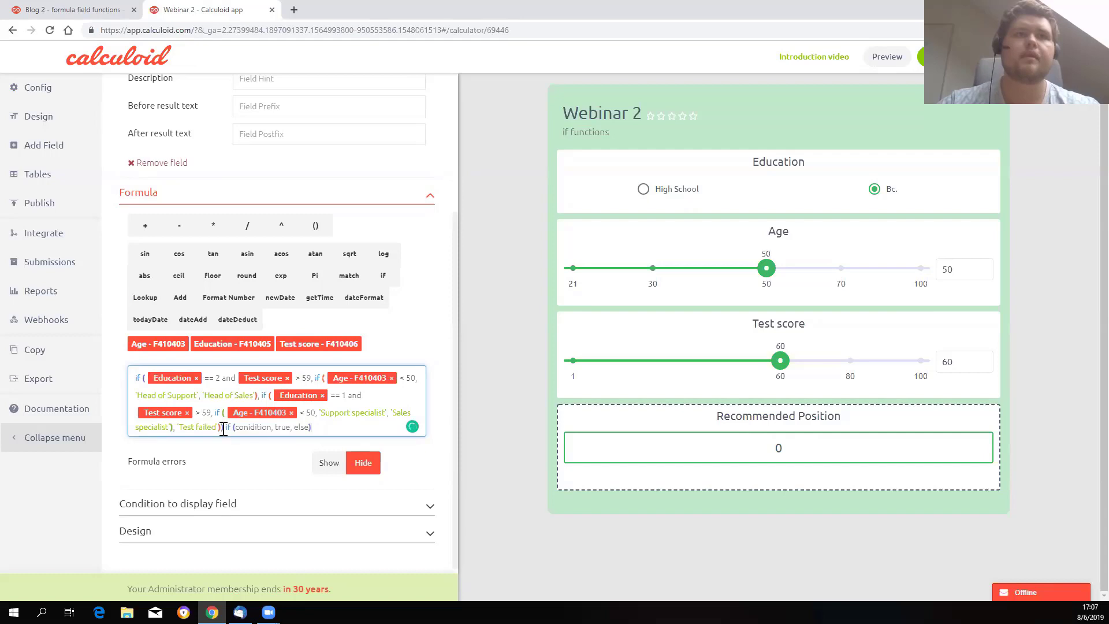
drag(234, 428, 289, 428)
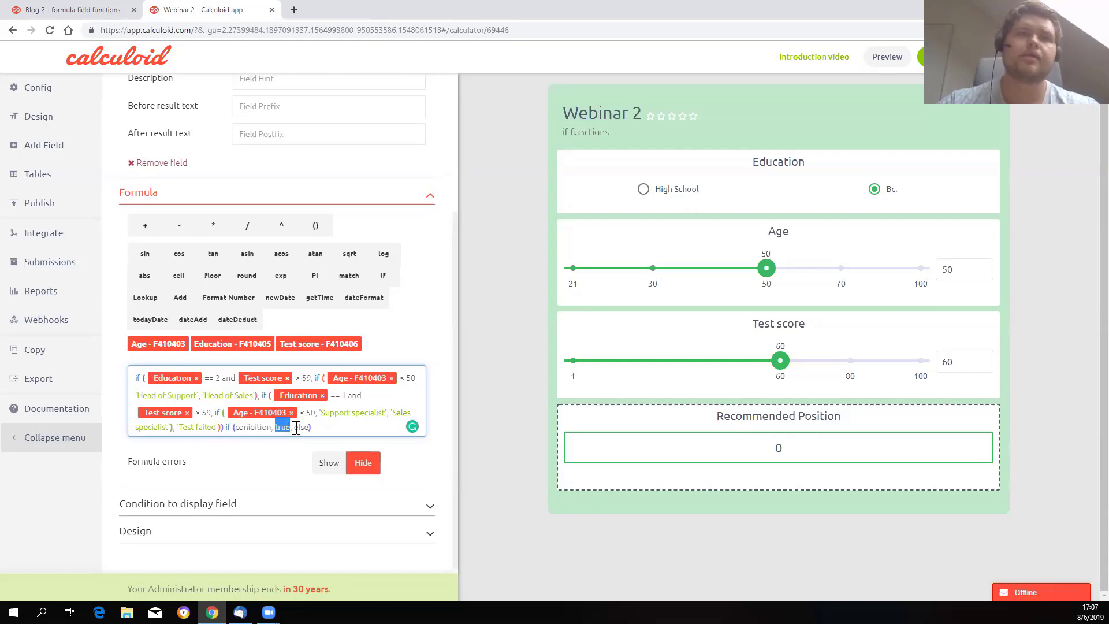
drag(294, 428, 230, 428)
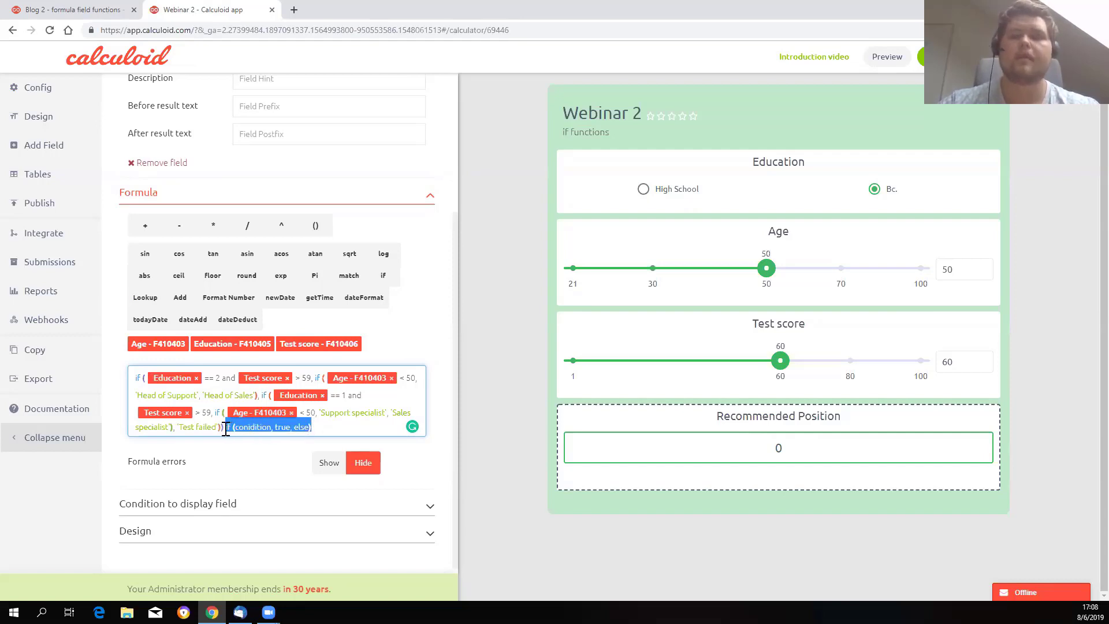
key(BackSpace)
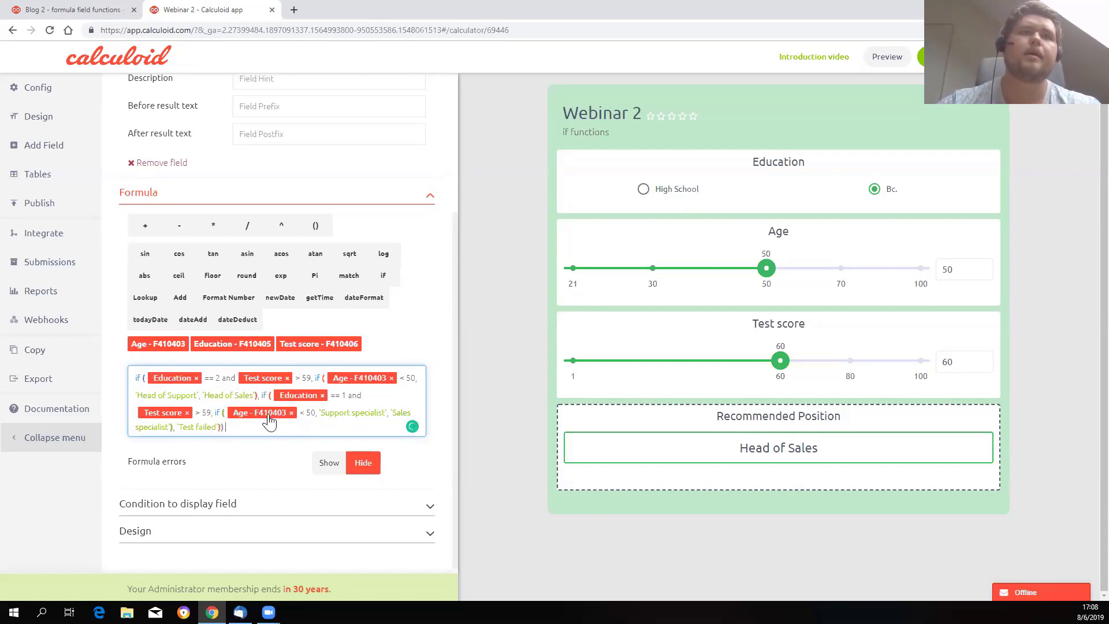
- Set the Age slider in the calculator preview to 42 to test the formula's first Age < 50 condition
drag(325, 378, 402, 378)
click(403, 378)
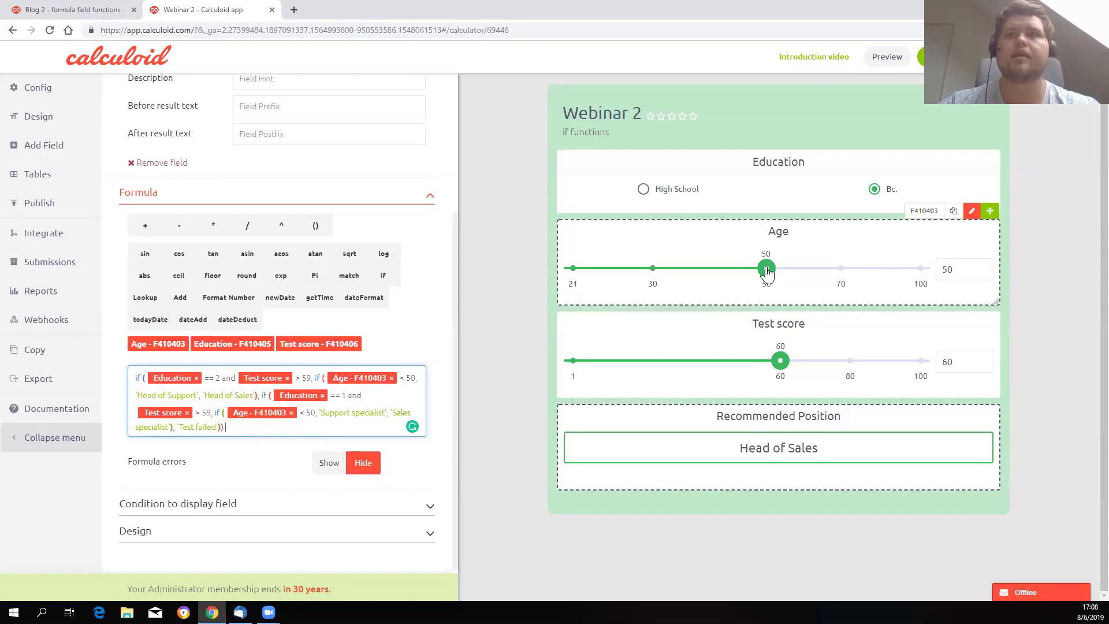
drag(768, 268, 729, 277)
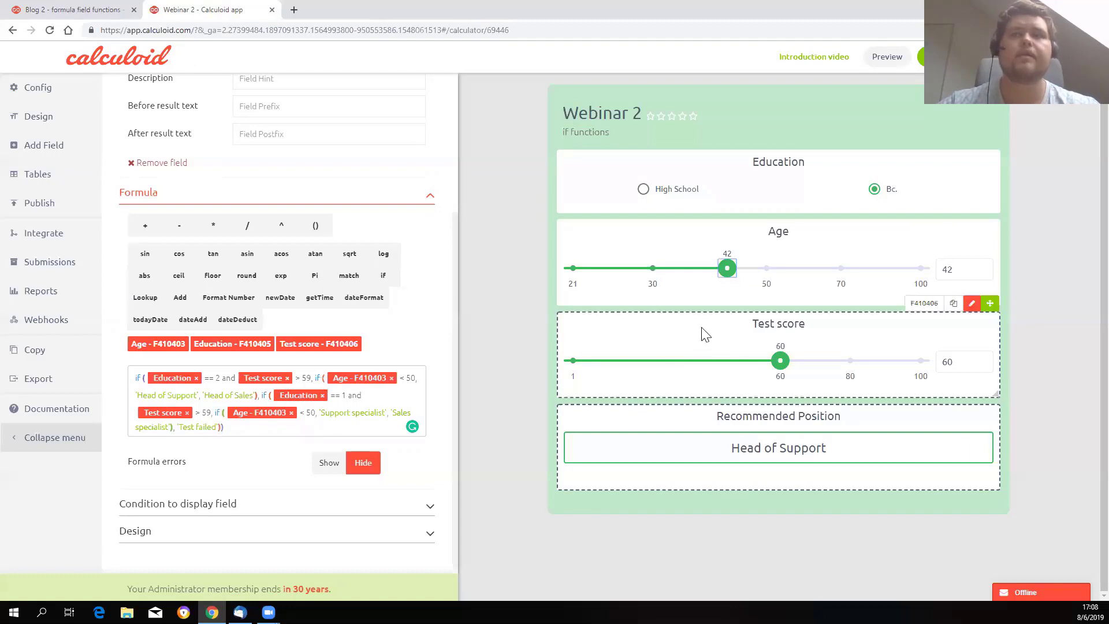
- Set the preview's Age slider to 72 and examine the formula's first nested Age if function and its else branch
click(846, 269)
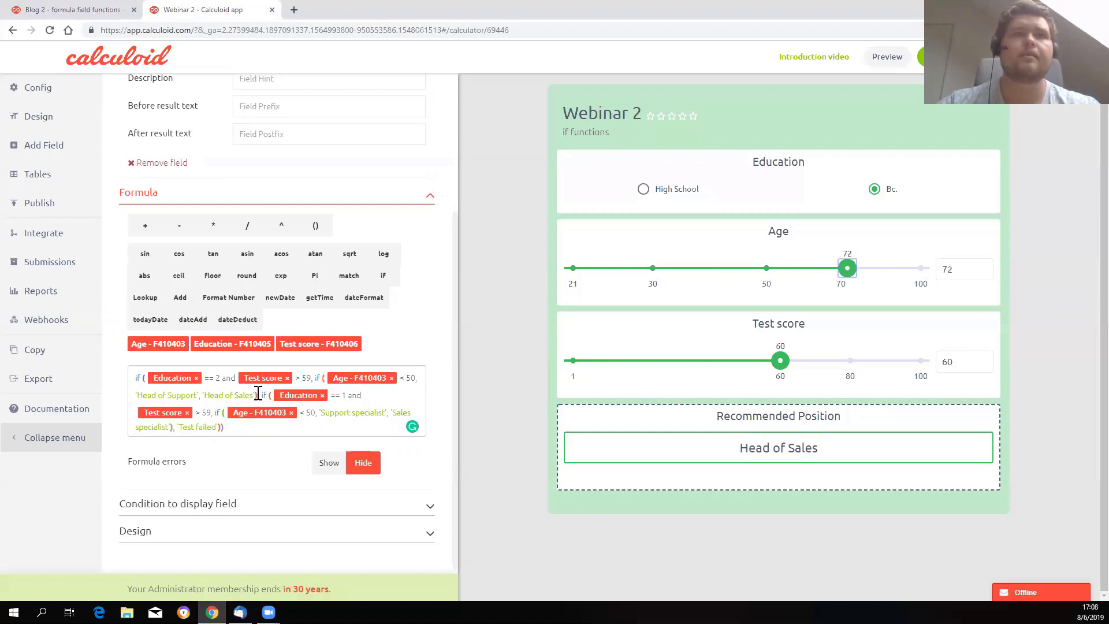
drag(258, 395, 314, 377)
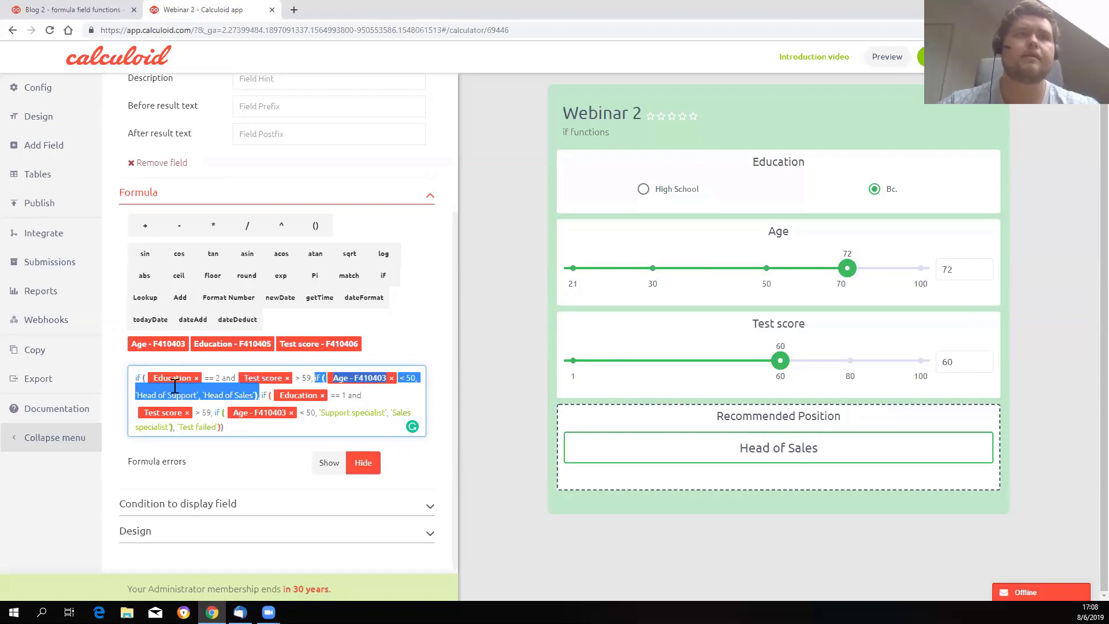
drag(262, 395, 252, 433)
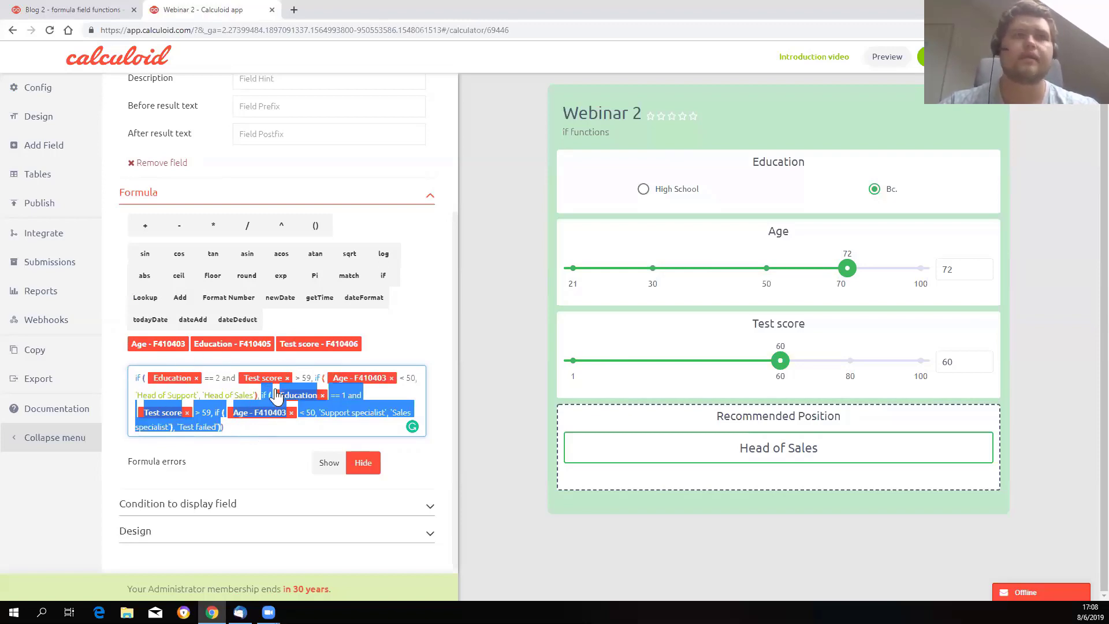
click(283, 431)
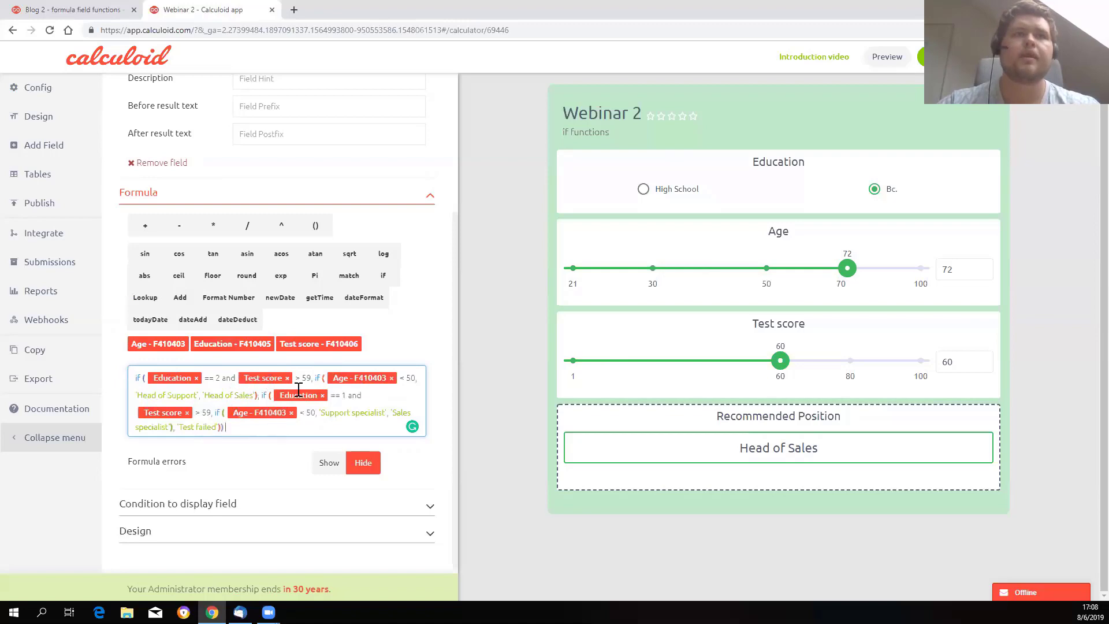
- Compare the formula's first Education and Test score condition with the second one, Education == 1 and Test score > 59
drag(311, 379, 147, 378)
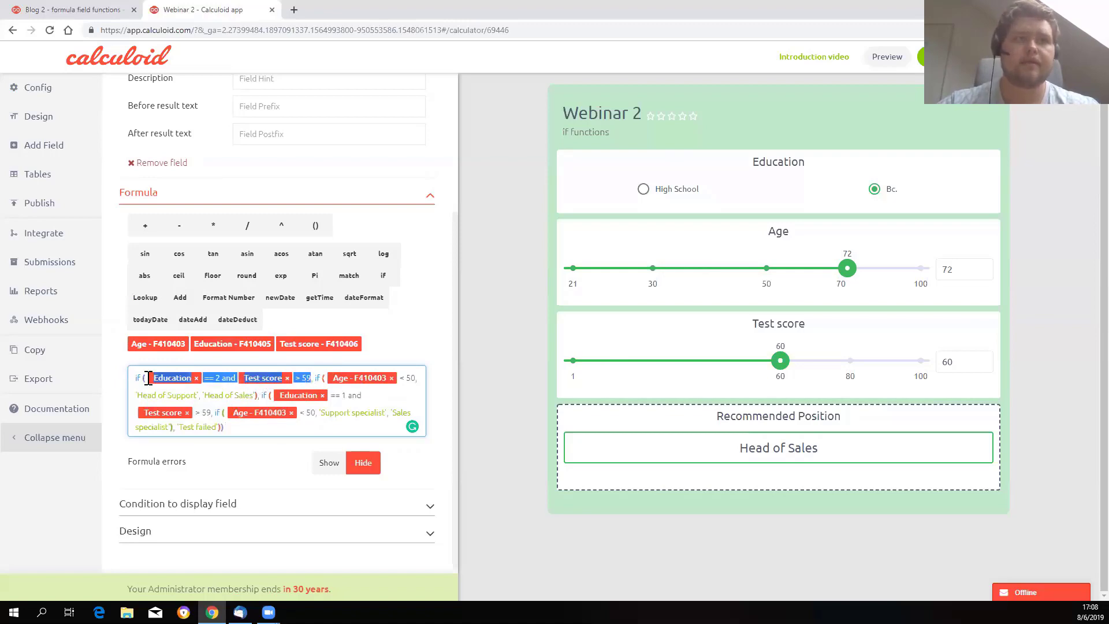
click(261, 395)
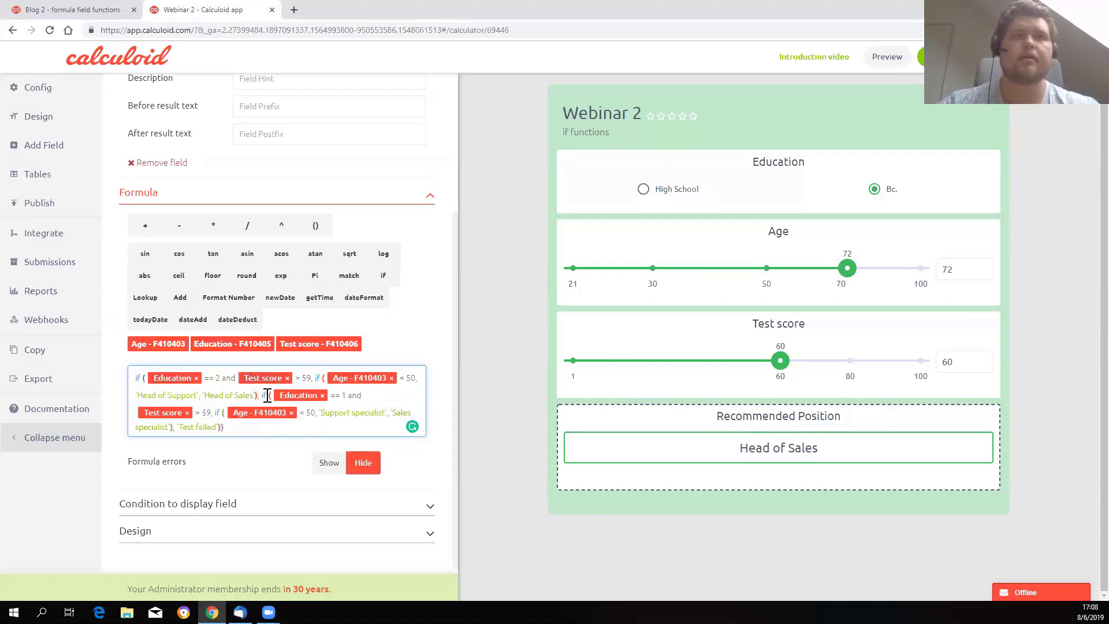
double_click(345, 397)
double_click(207, 412)
drag(208, 411, 212, 411)
click(214, 412)
- Test the High School education option in the preview with Age set to 43 and then to 63
click(646, 190)
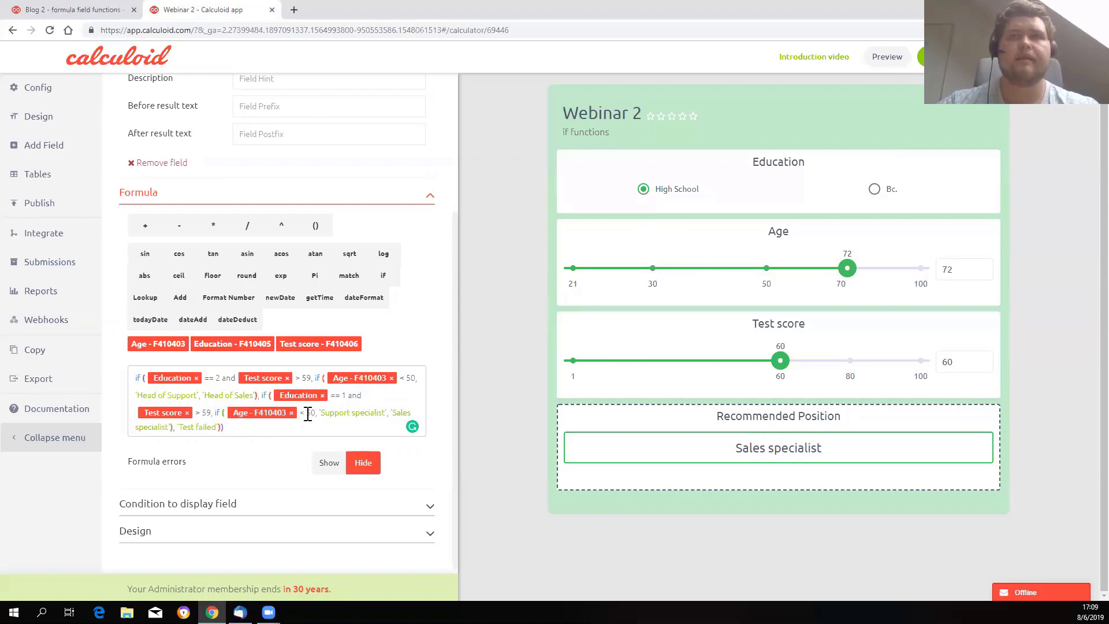
drag(818, 271, 734, 277)
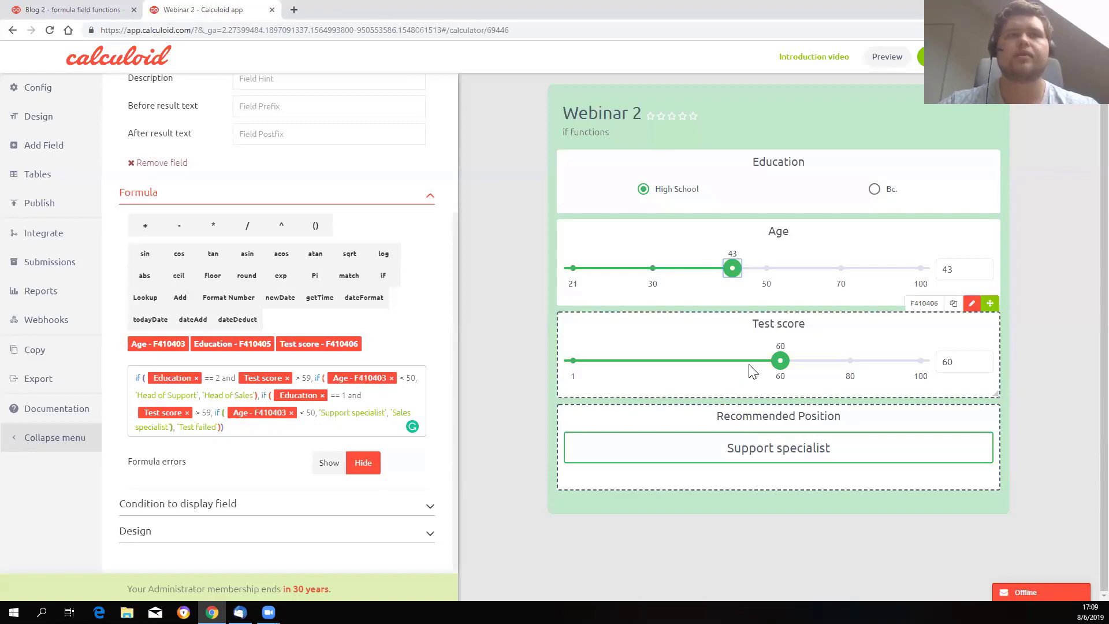
drag(737, 273, 818, 275)
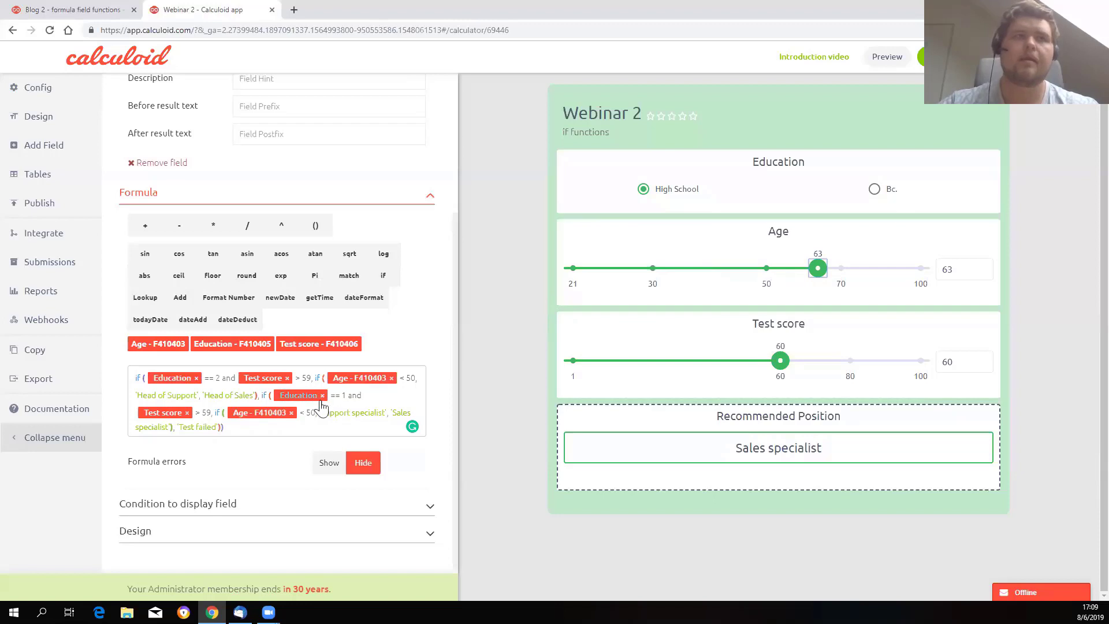
- Examine the formula's final 'Test failed' result and the two Education and Test score conditions it depends on
drag(177, 426, 220, 427)
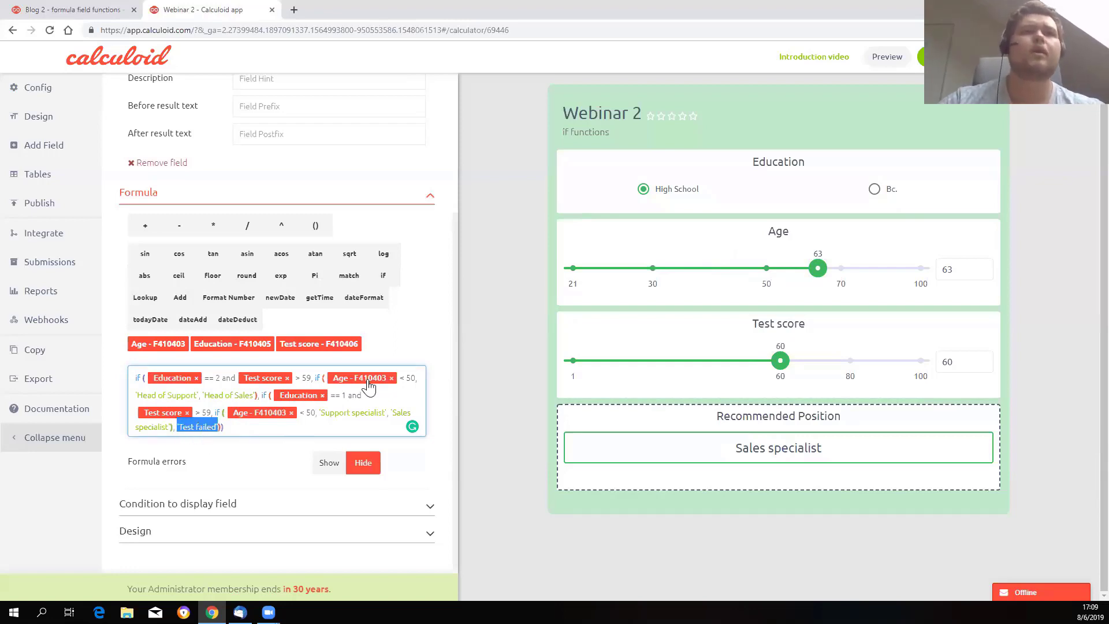
drag(235, 426, 120, 379)
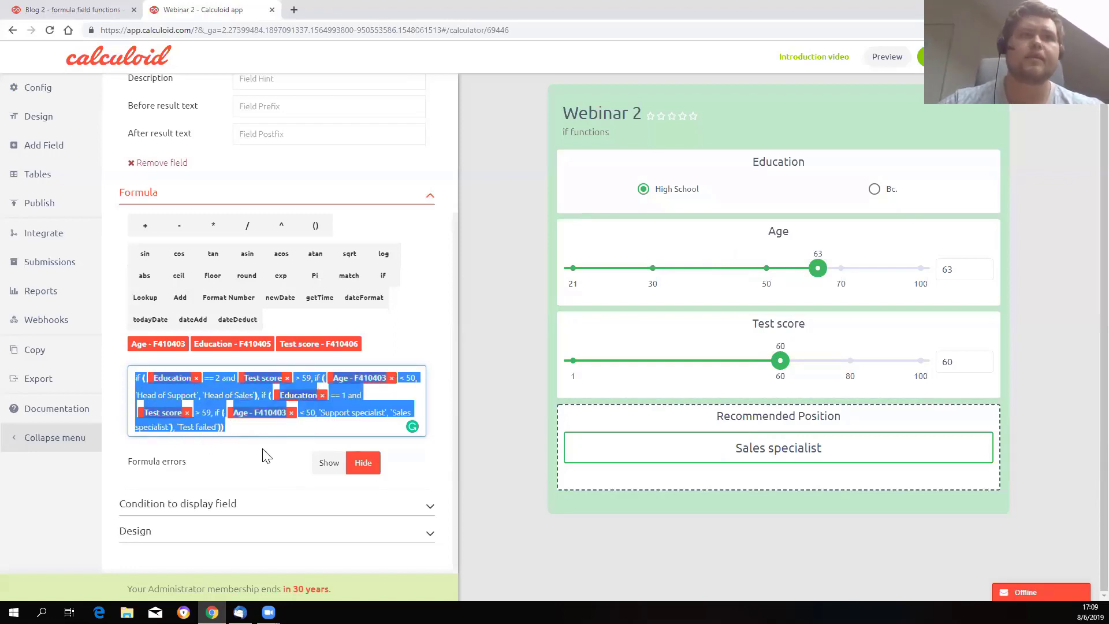
click(251, 432)
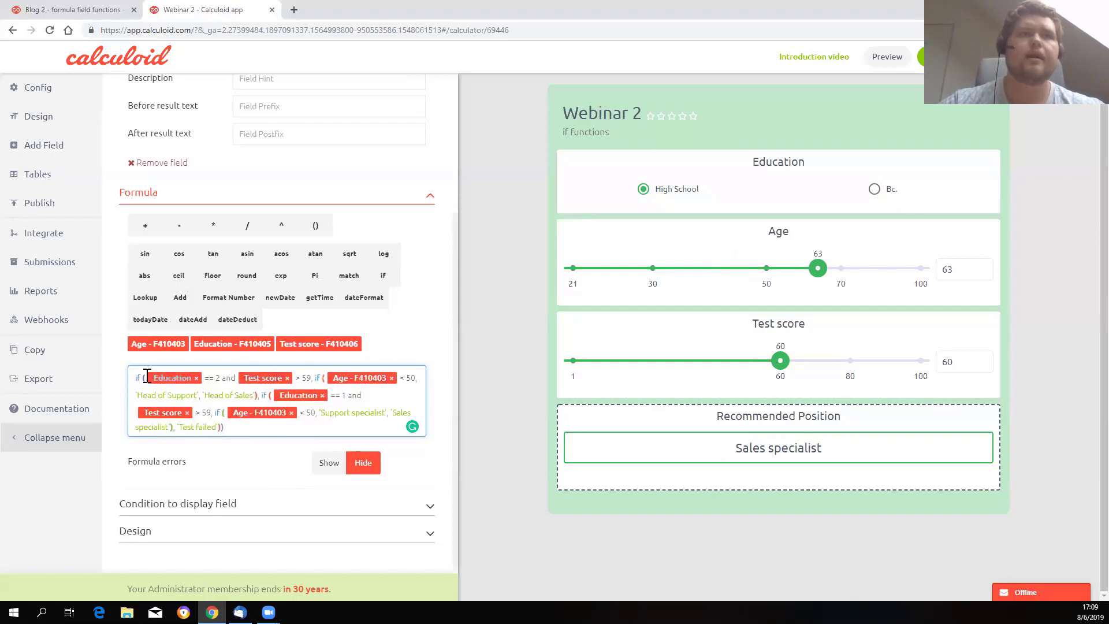
drag(144, 379, 312, 380)
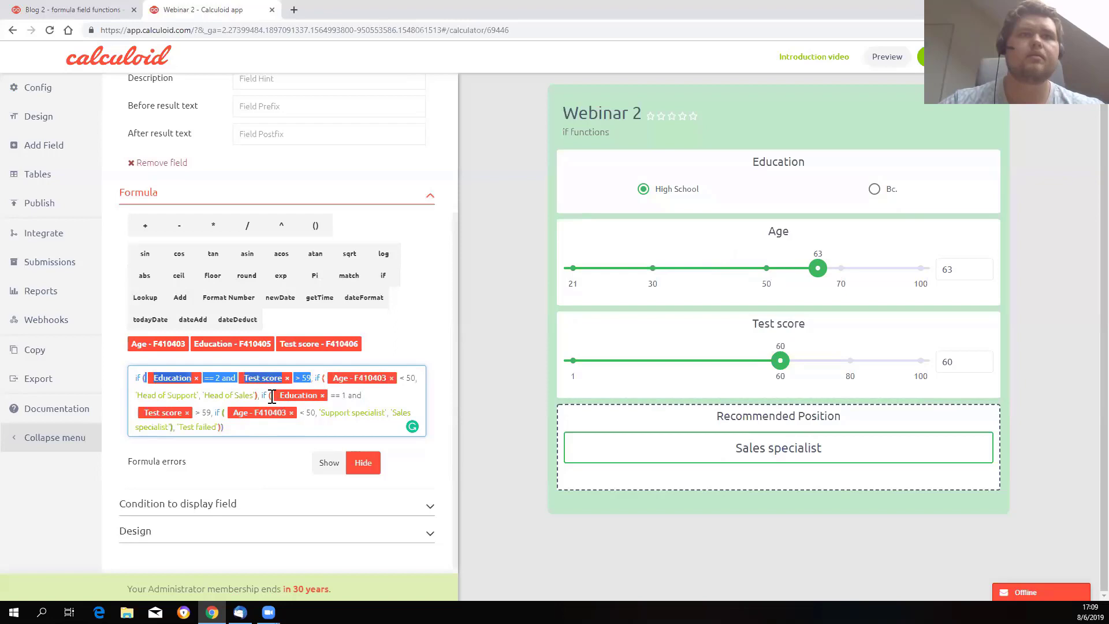
drag(271, 396, 211, 411)
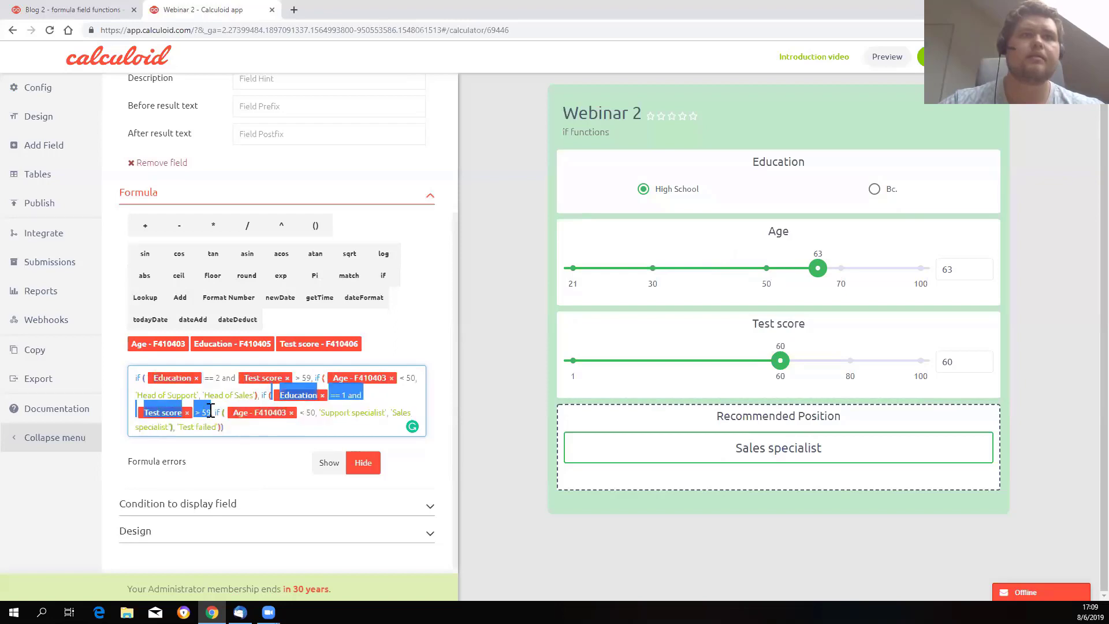
click(253, 431)
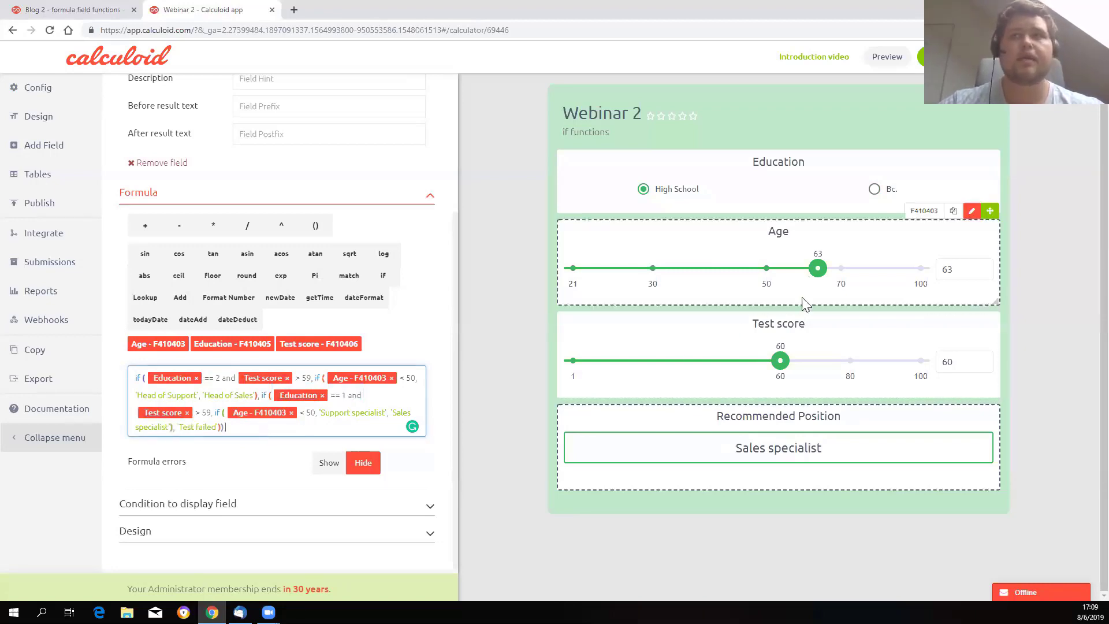
- Set the preview's Test score slider to 35 and check the Recommended Position result
drag(729, 364, 693, 364)
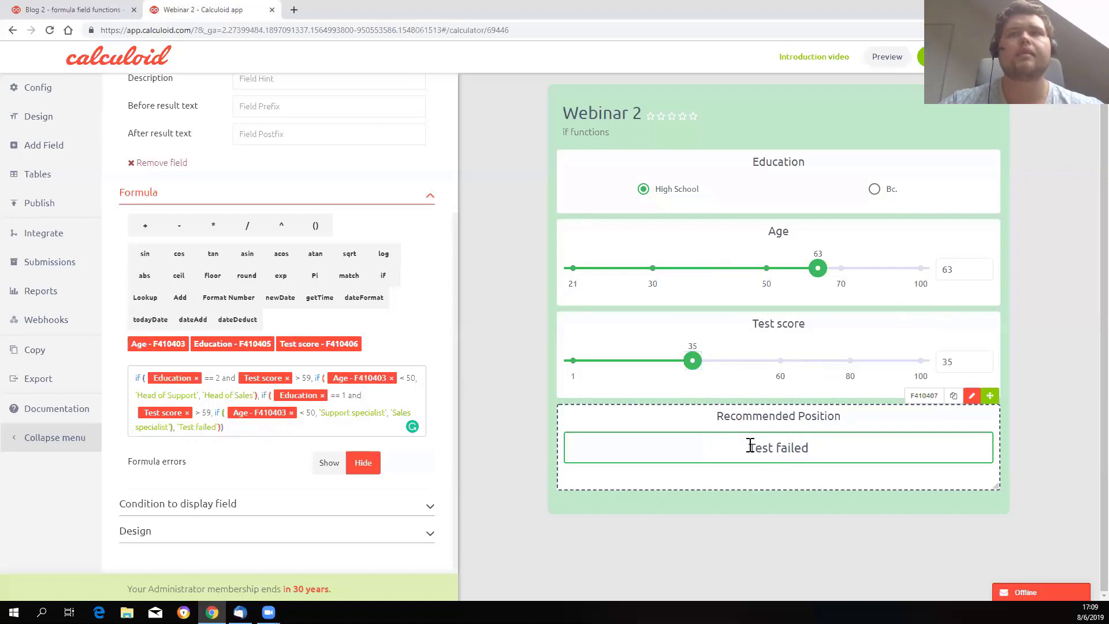
drag(748, 446, 834, 456)
click(835, 455)
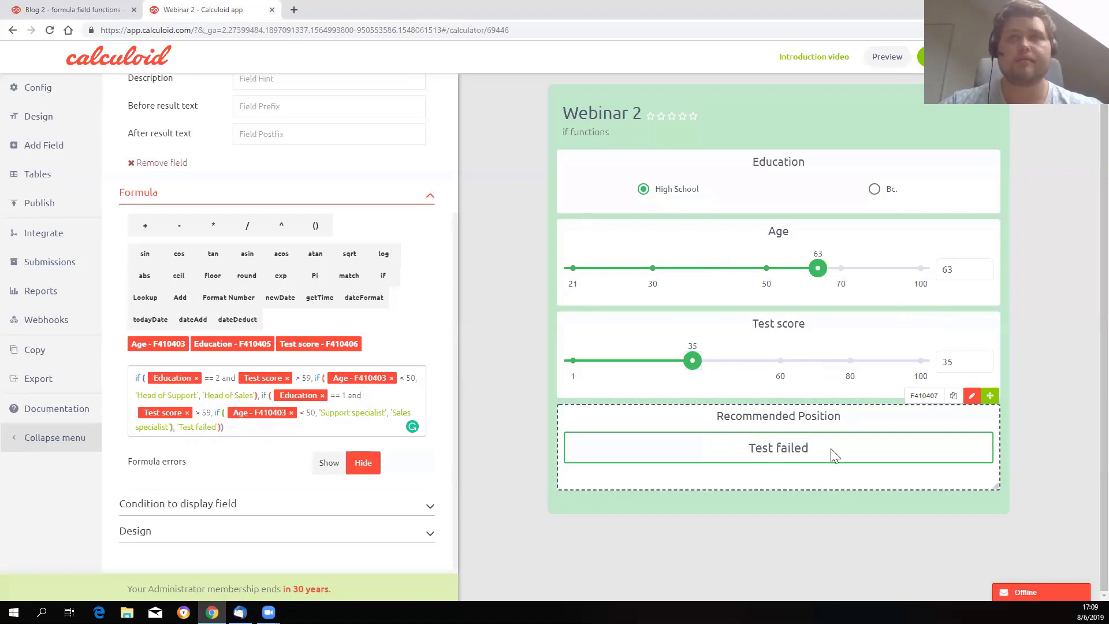
- Examine the parts of the first condition: Education == 2, the "and" operator and Test score > 59
click(260, 429)
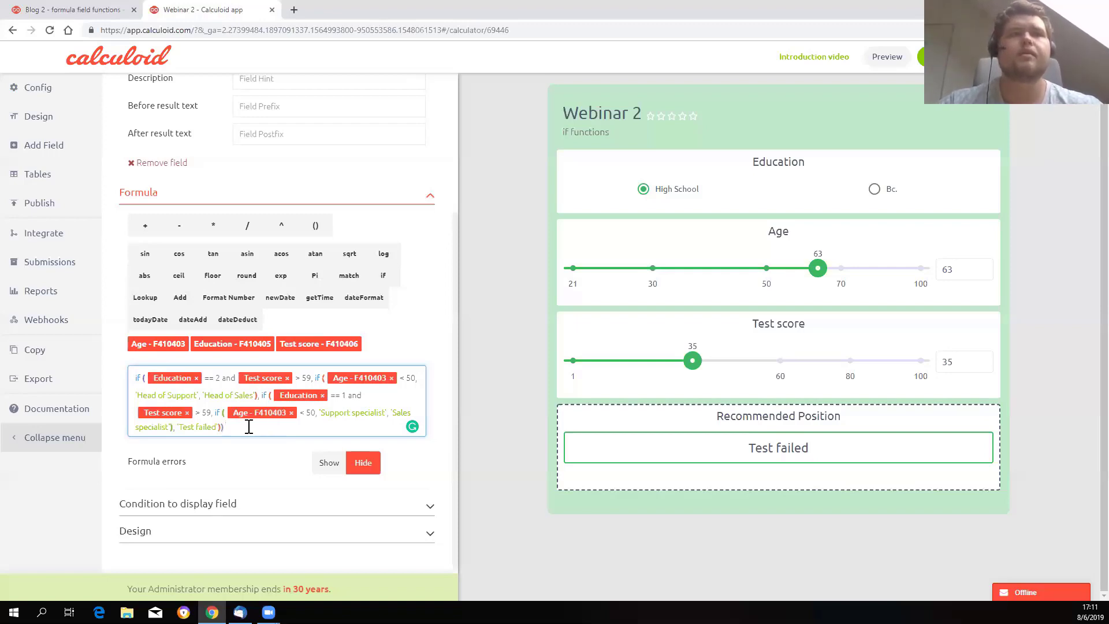
click(248, 427)
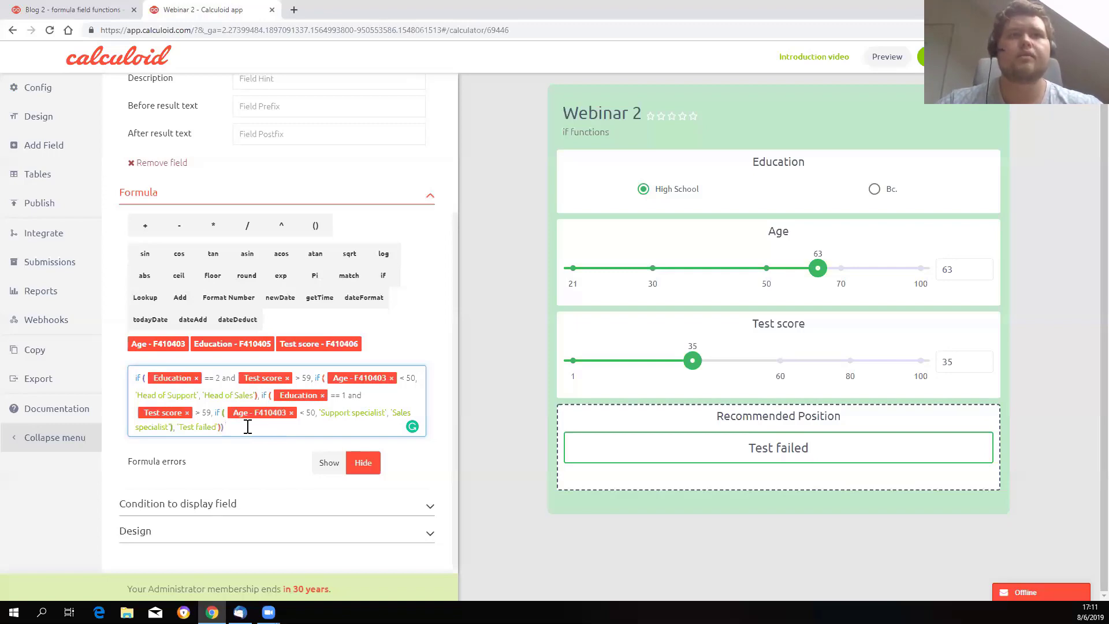
double_click(226, 378)
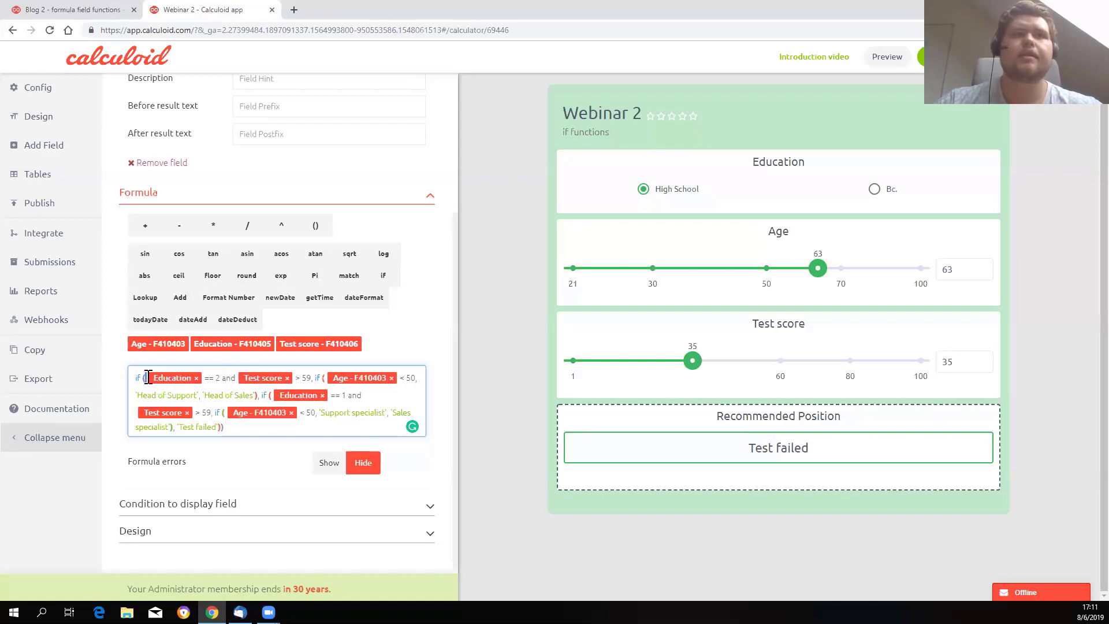
mouse_move(148, 378)
mouse_down()
mouse_move(289, 386)
mouse_move(156, 387)
mouse_up()
double_click(218, 379)
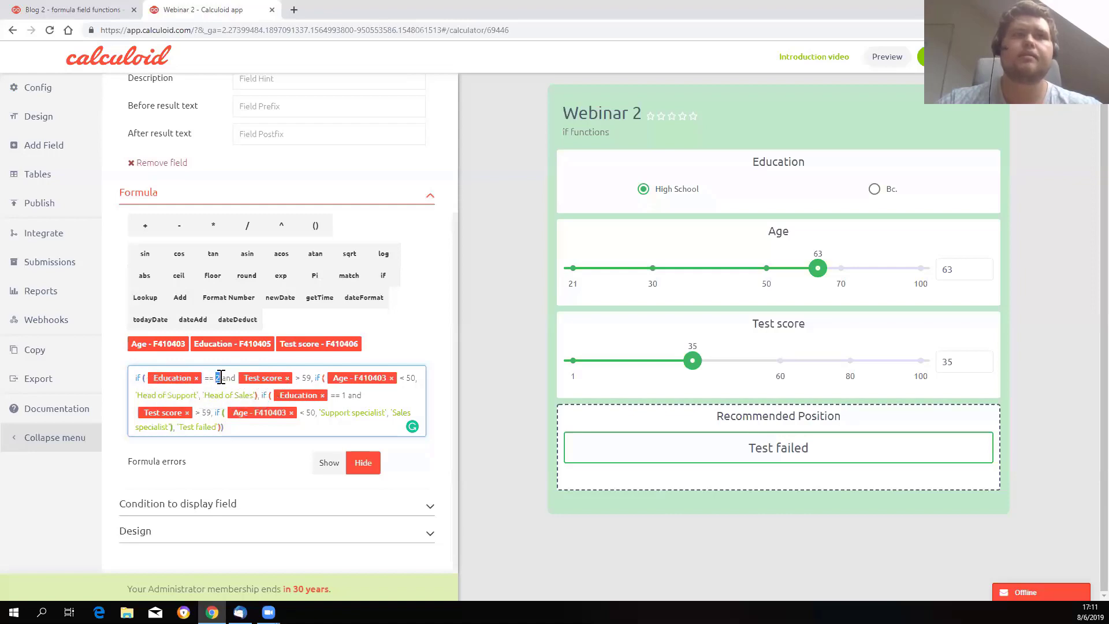
click(303, 381)
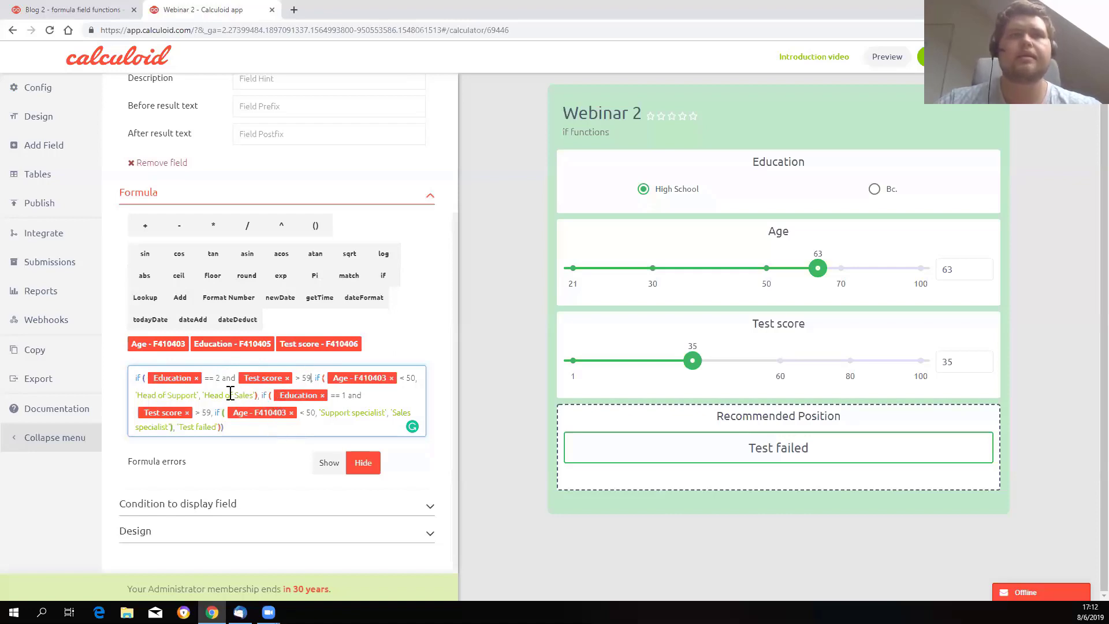
drag(236, 379, 220, 378)
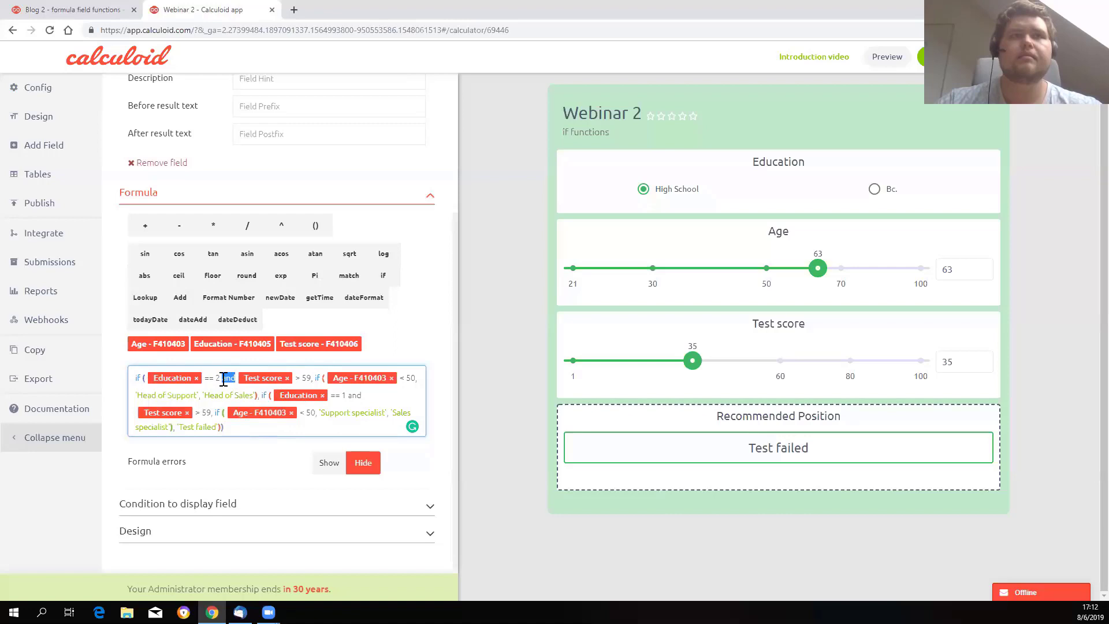
click(237, 381)
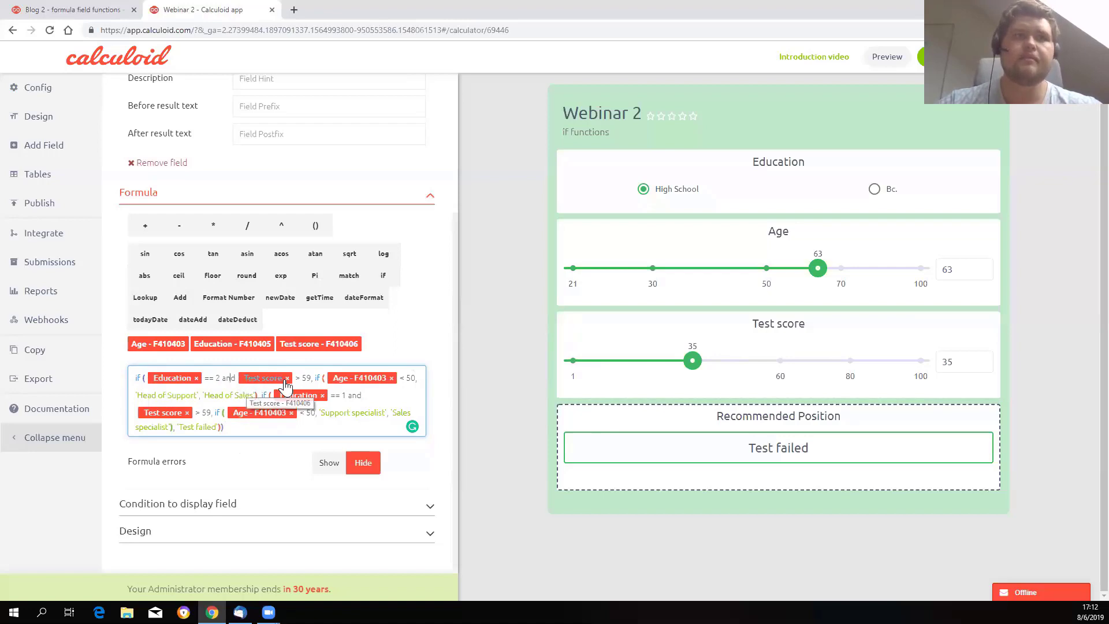
- Compare the Education values 2 and 1 used in the formula's two Education conditions
double_click(219, 378)
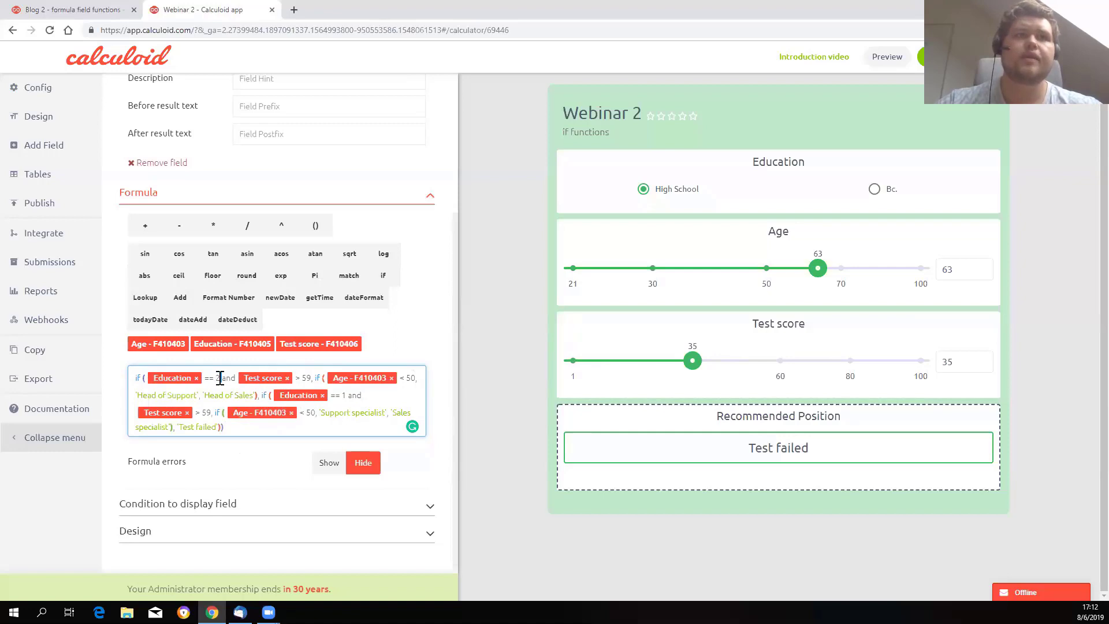
double_click(344, 395)
click(346, 395)
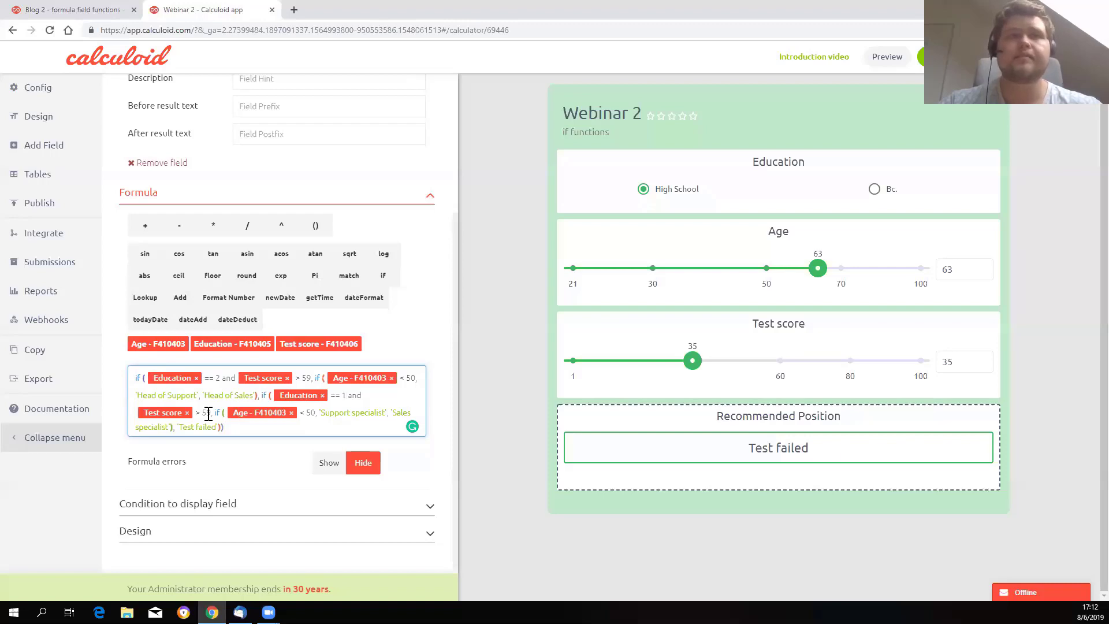
- Replace "and" with "or" in the formula's first condition, review the condition, and change the operator back to "and"
double_click(230, 376)
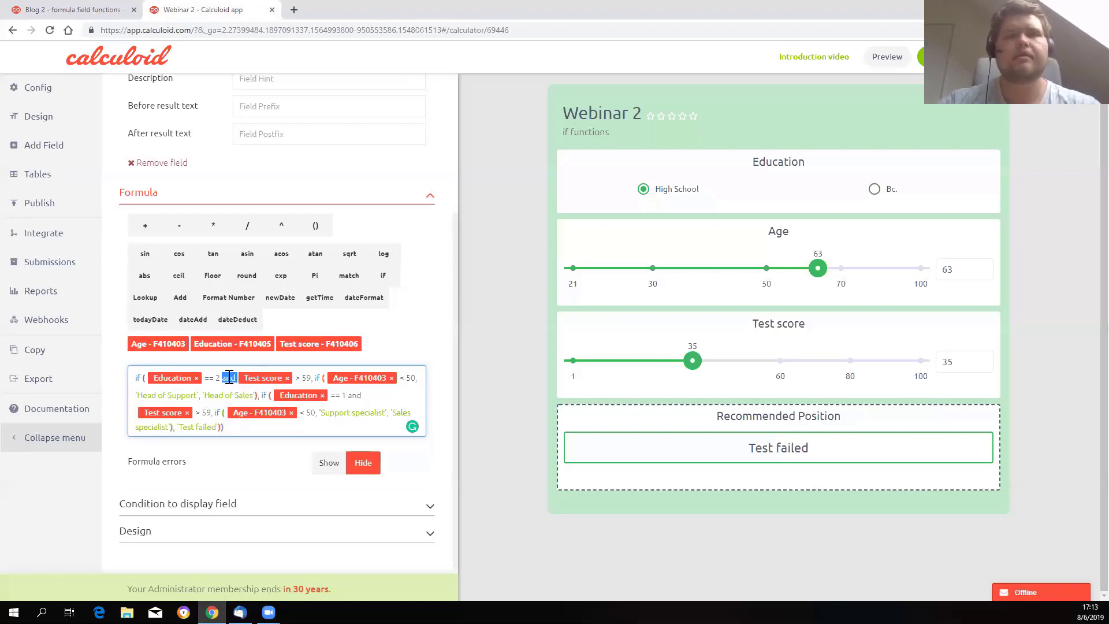
text(or)
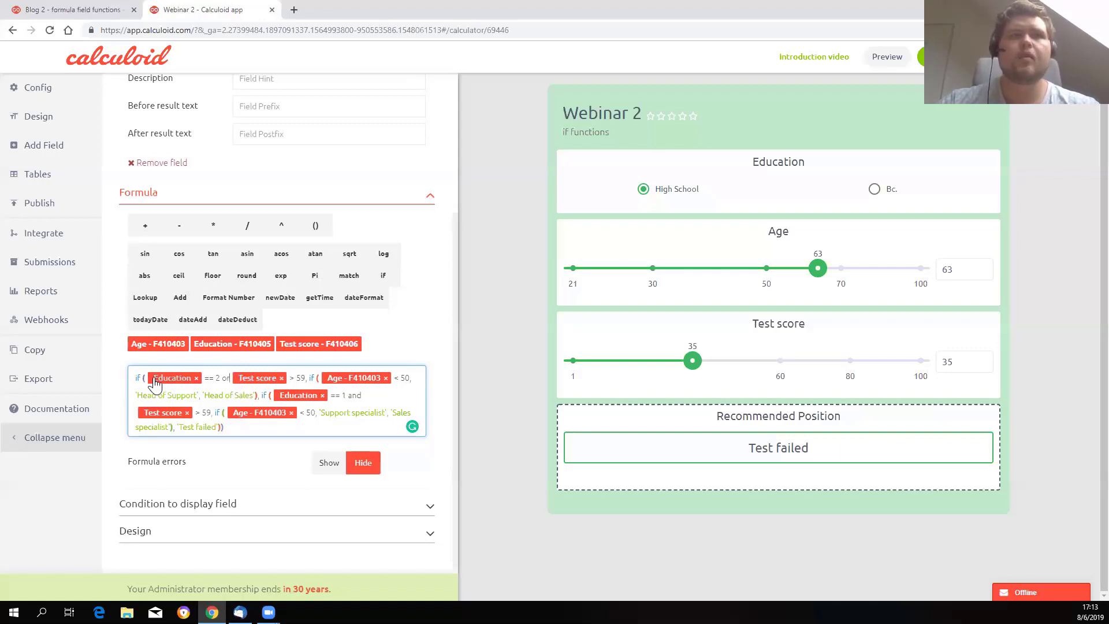
drag(149, 377, 306, 378)
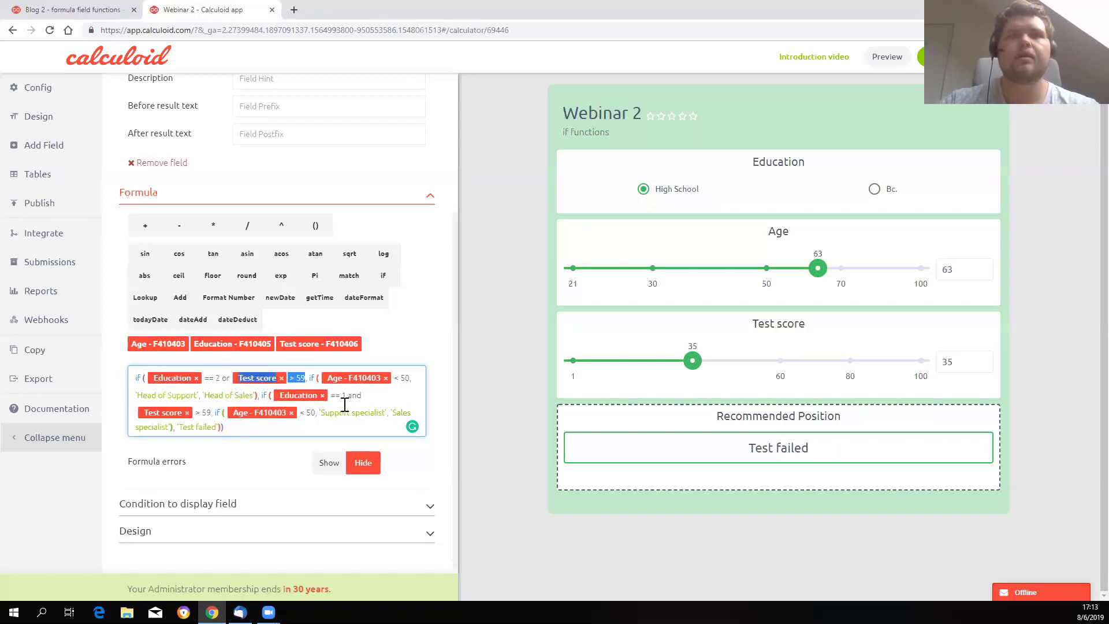
click(340, 399)
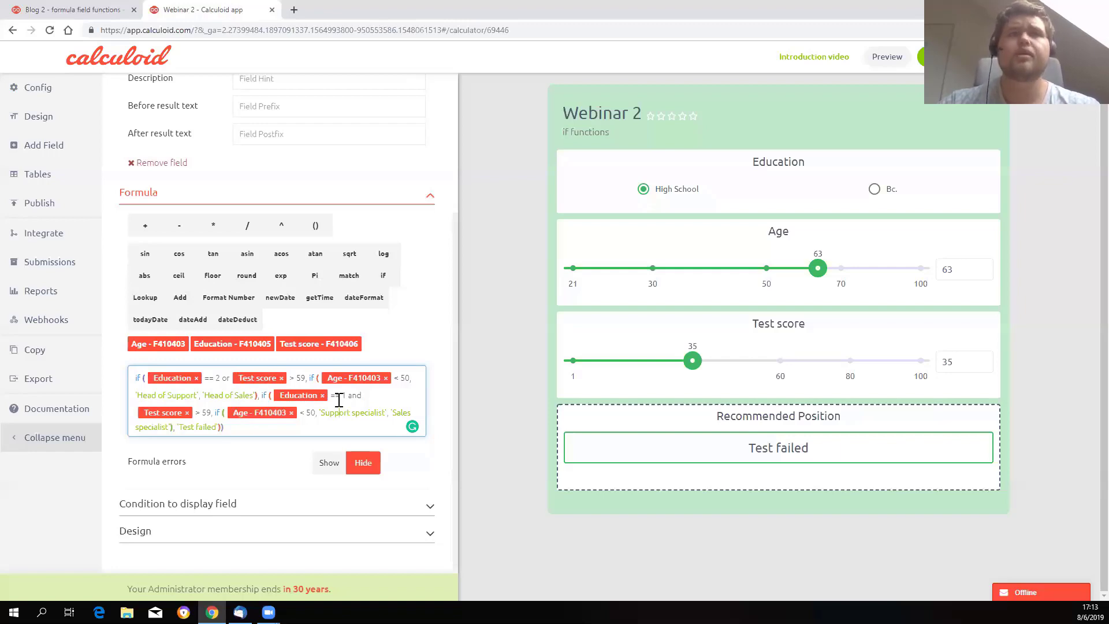
double_click(224, 377)
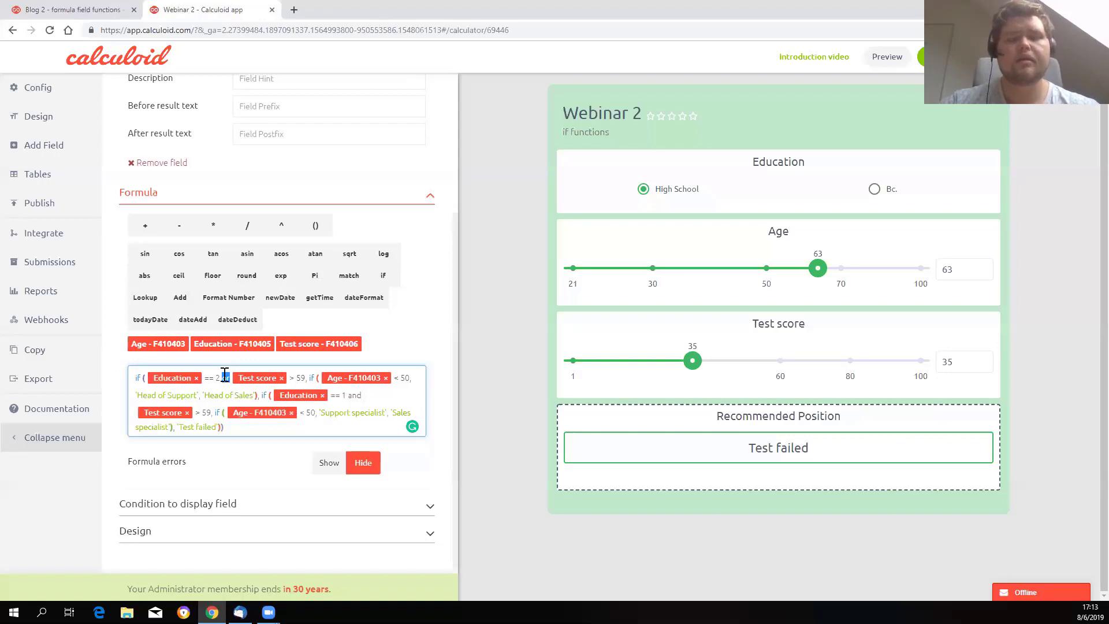
text(and)
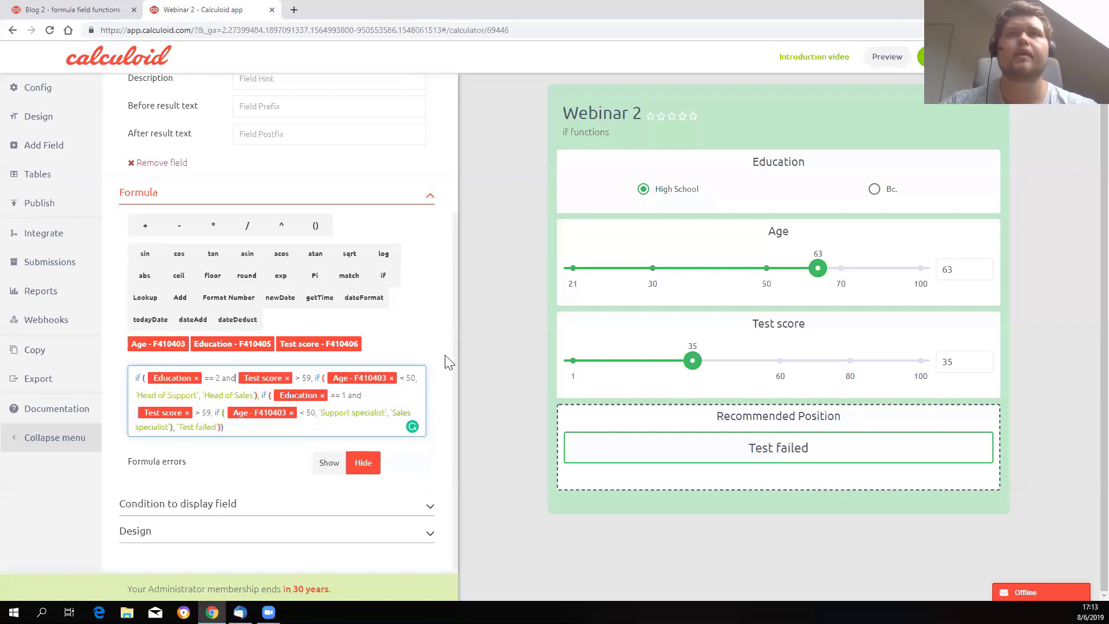
- Save the Webinar 2 calculator and switch to the open "Blog 2 - formula field functions" calculator
click(921, 57)
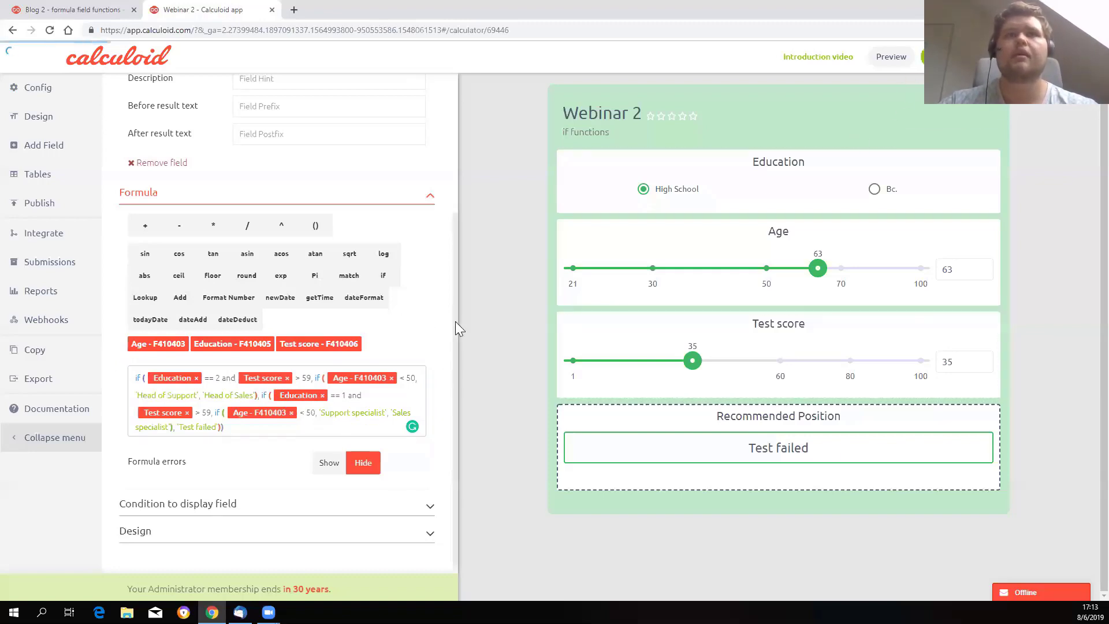
drag(455, 322, 454, 178)
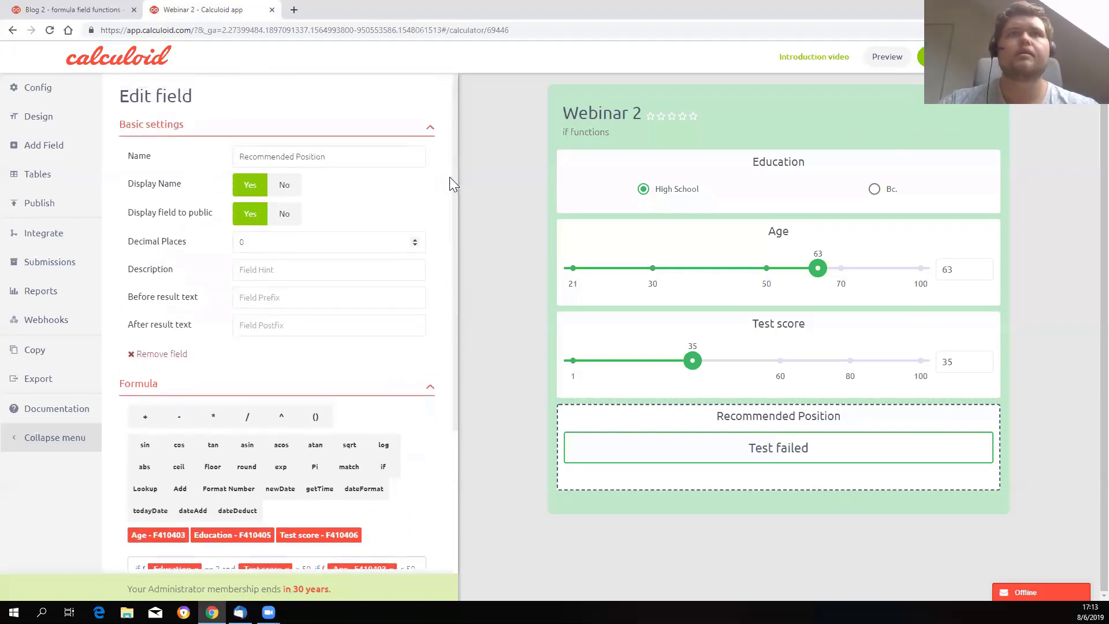
click(99, 10)
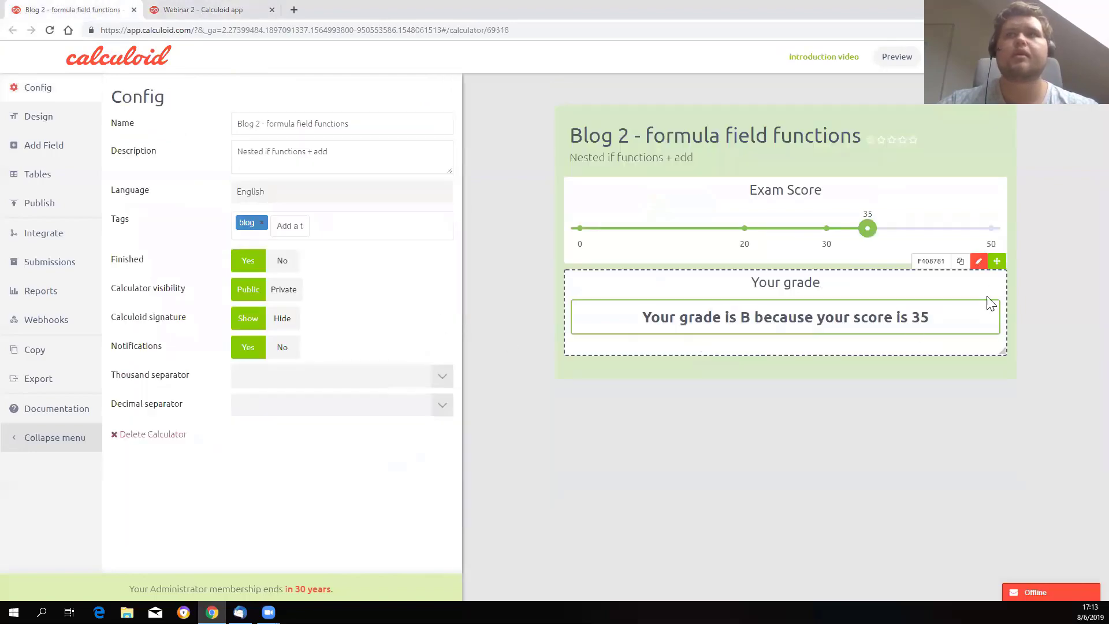
- Open the formula of the "Your grade" field and examine its score limits and the grades C, B and A
click(978, 261)
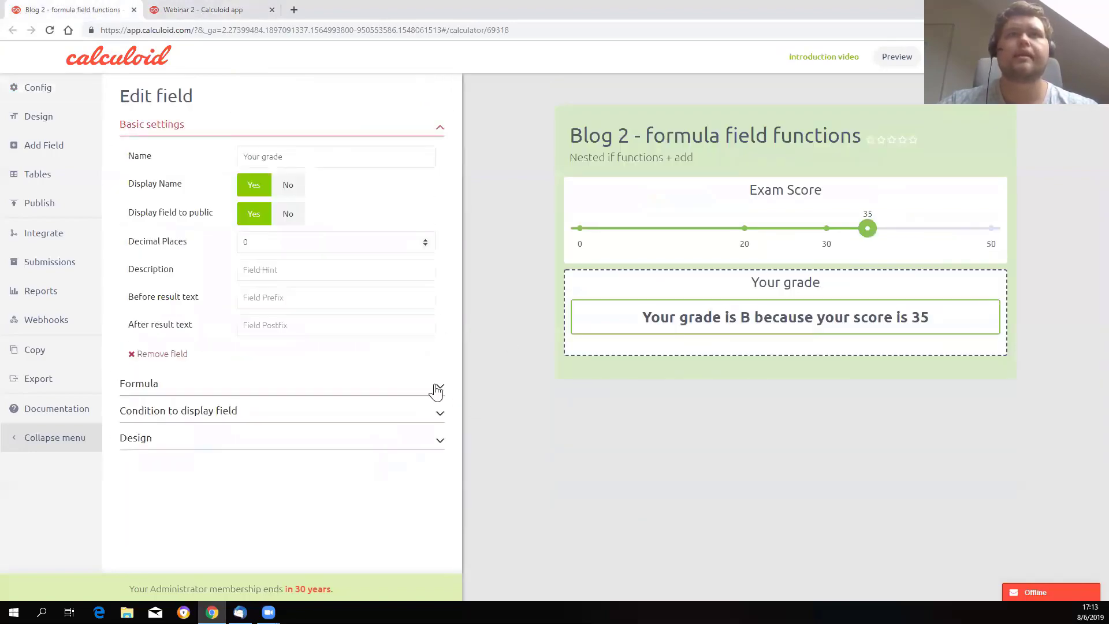
click(436, 390)
scroll(437, 346, down, 4)
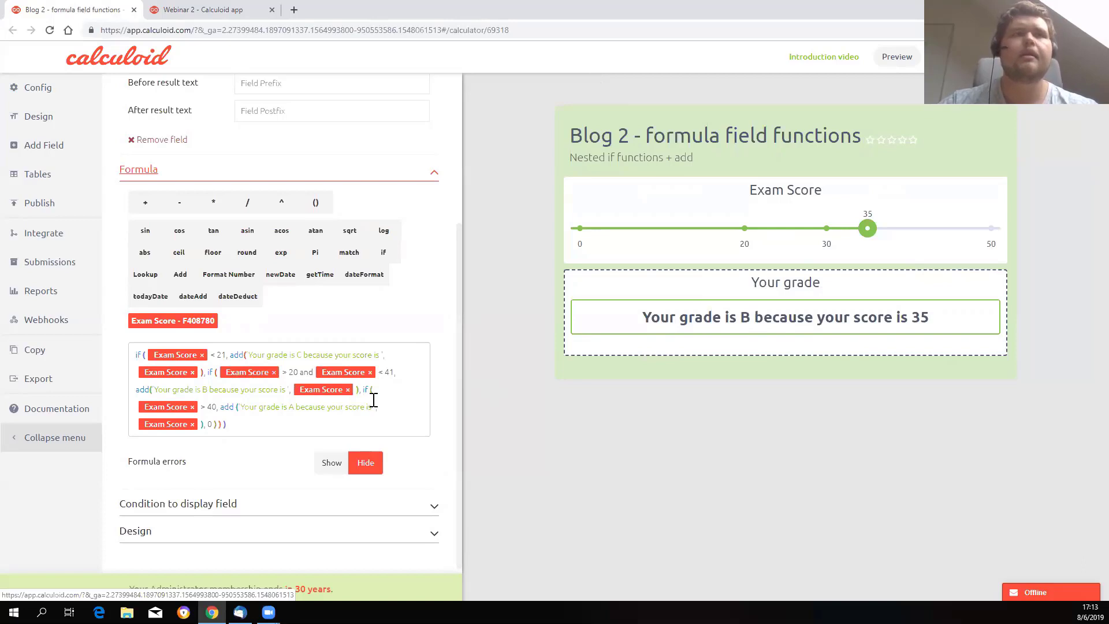
click(263, 431)
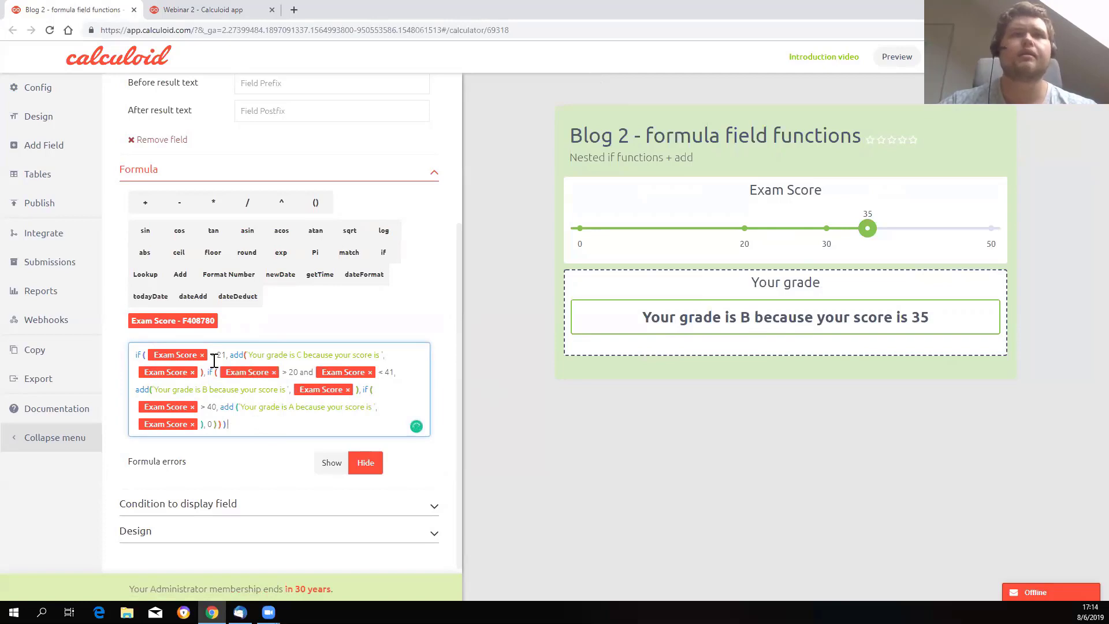
drag(226, 354, 218, 354)
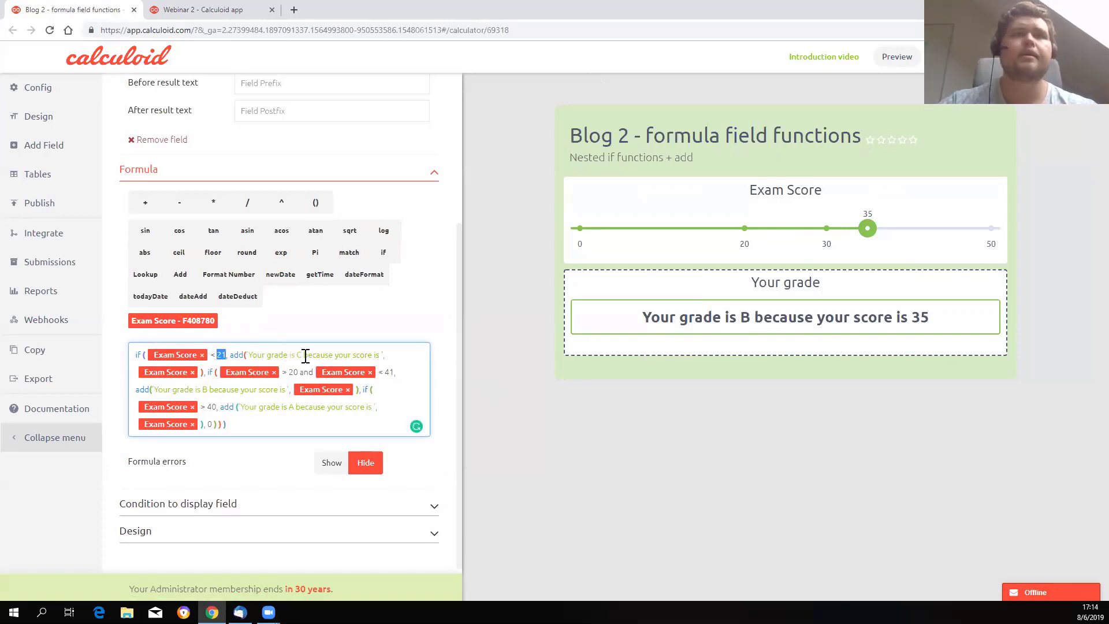
drag(302, 354, 297, 354)
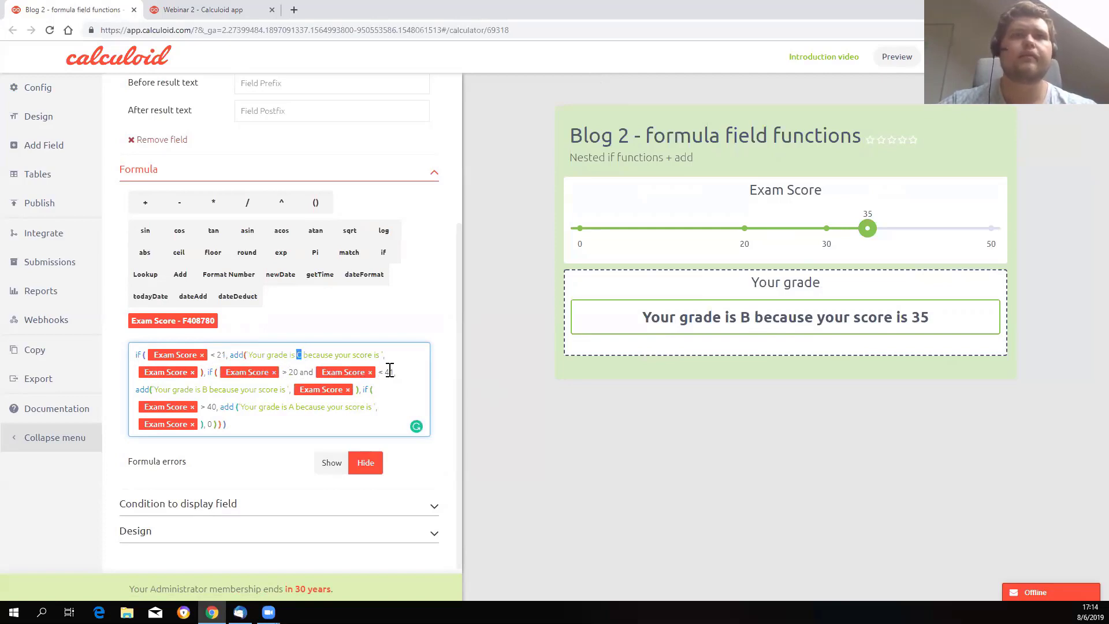
drag(208, 389, 204, 389)
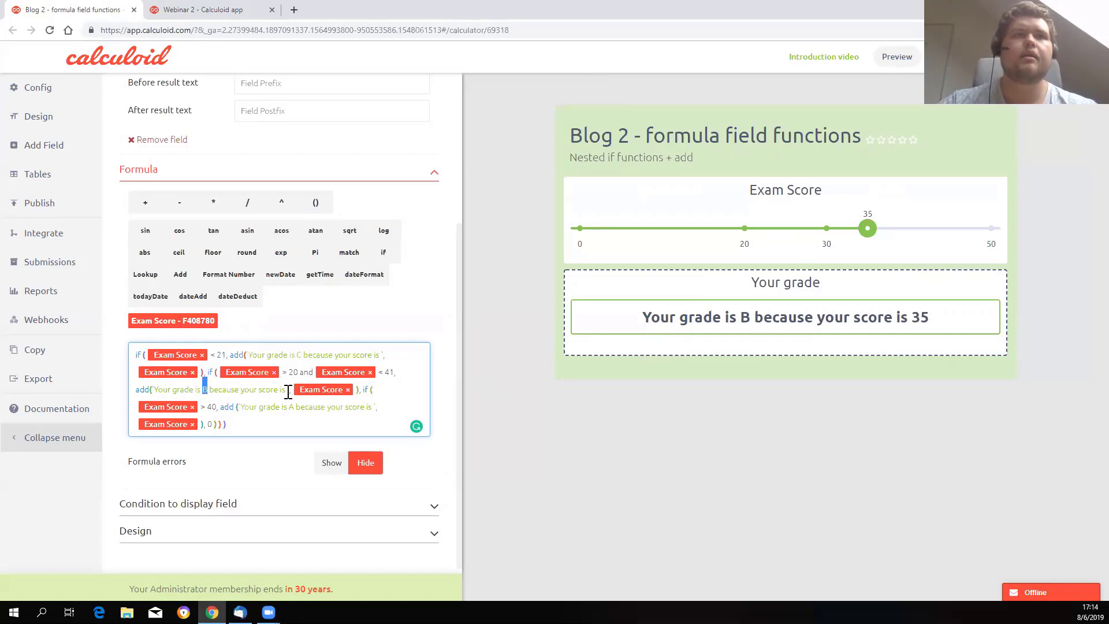
click(212, 407)
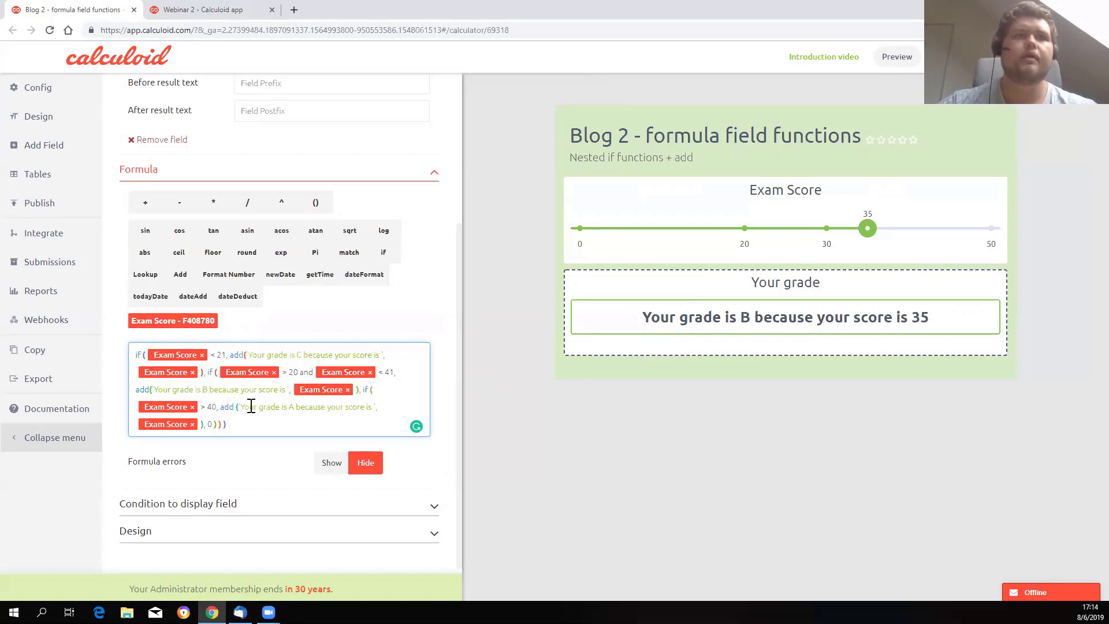
drag(295, 407, 290, 407)
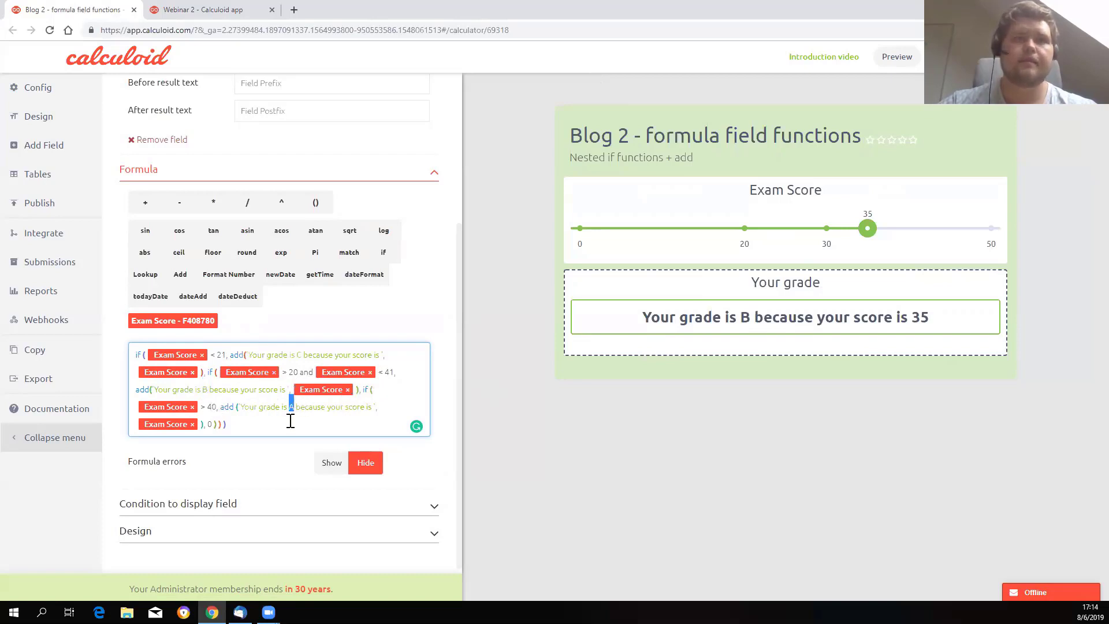
click(290, 421)
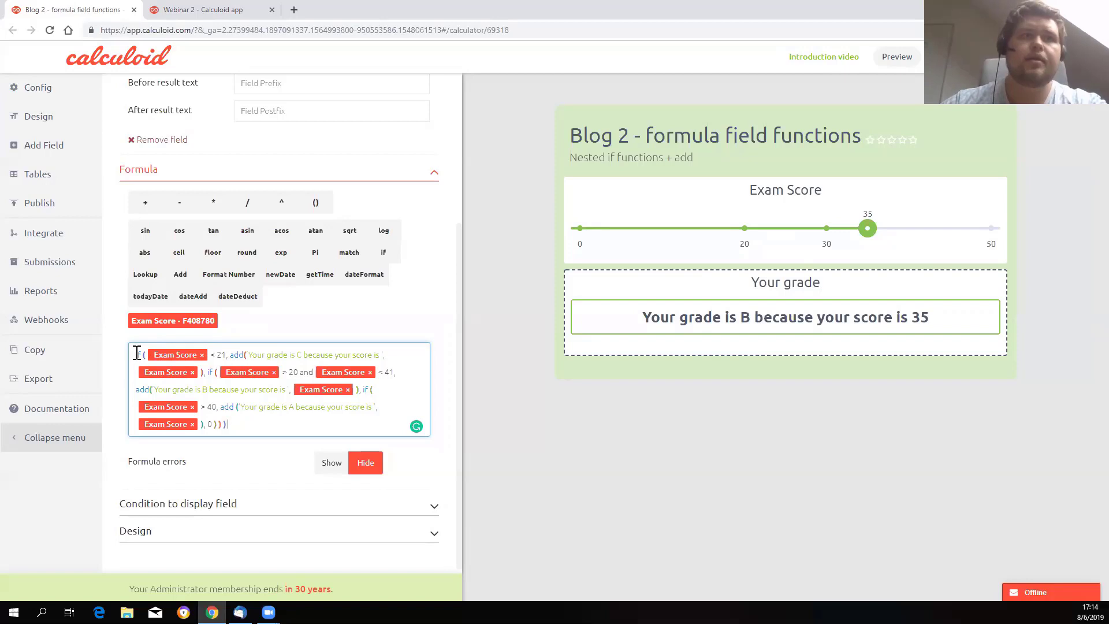
- Examine the first if condition, Exam Score < 21, and the text and field arguments of its add function
drag(137, 354, 216, 354)
click(230, 350)
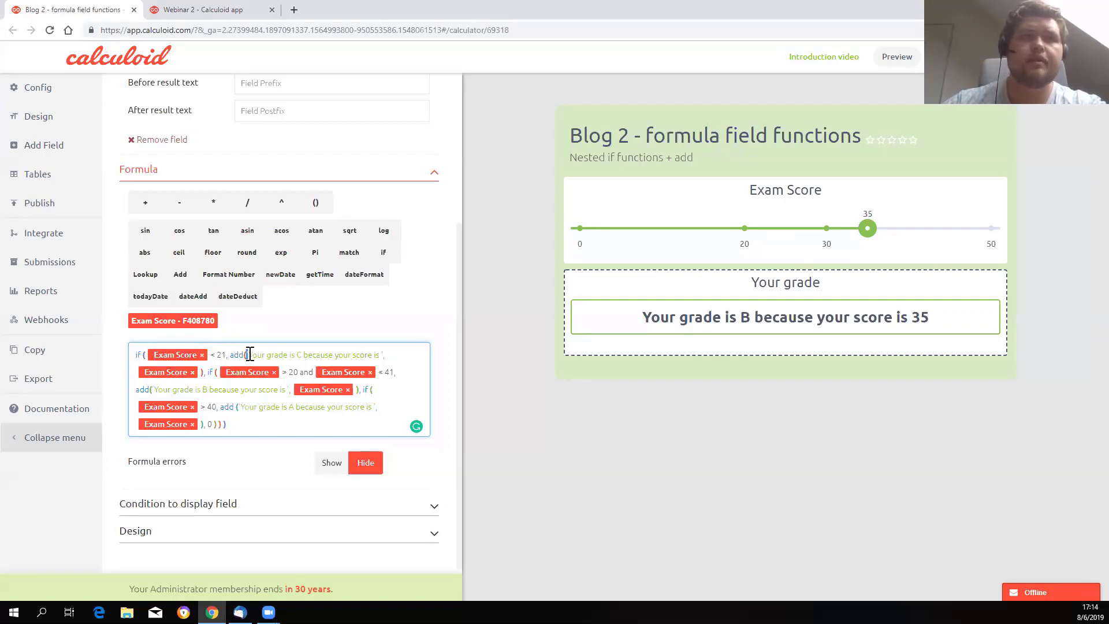
click(382, 354)
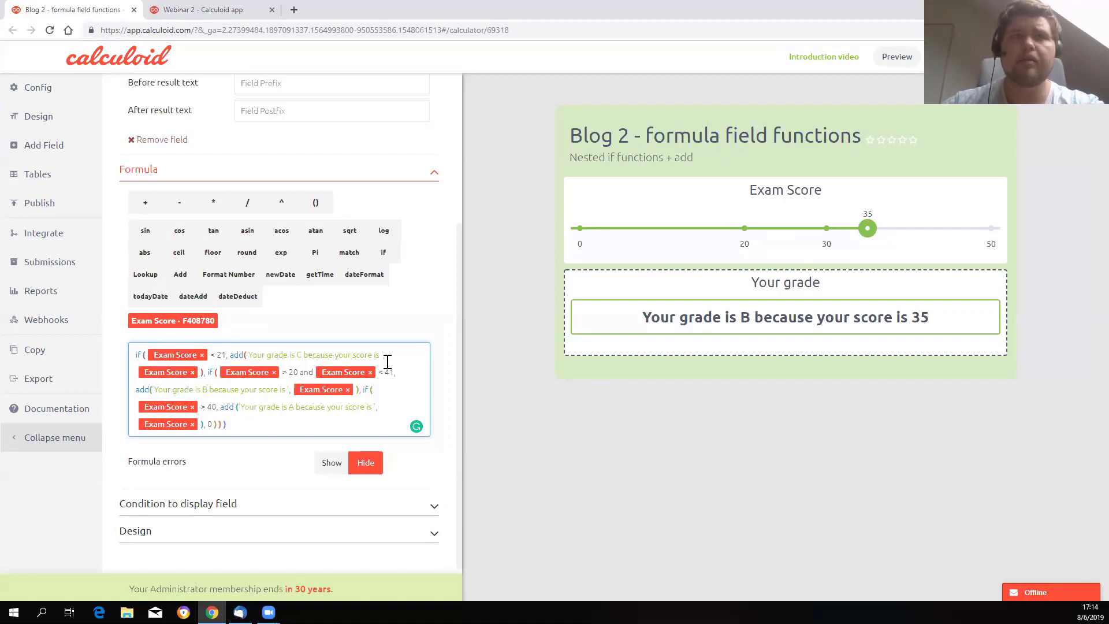
click(383, 367)
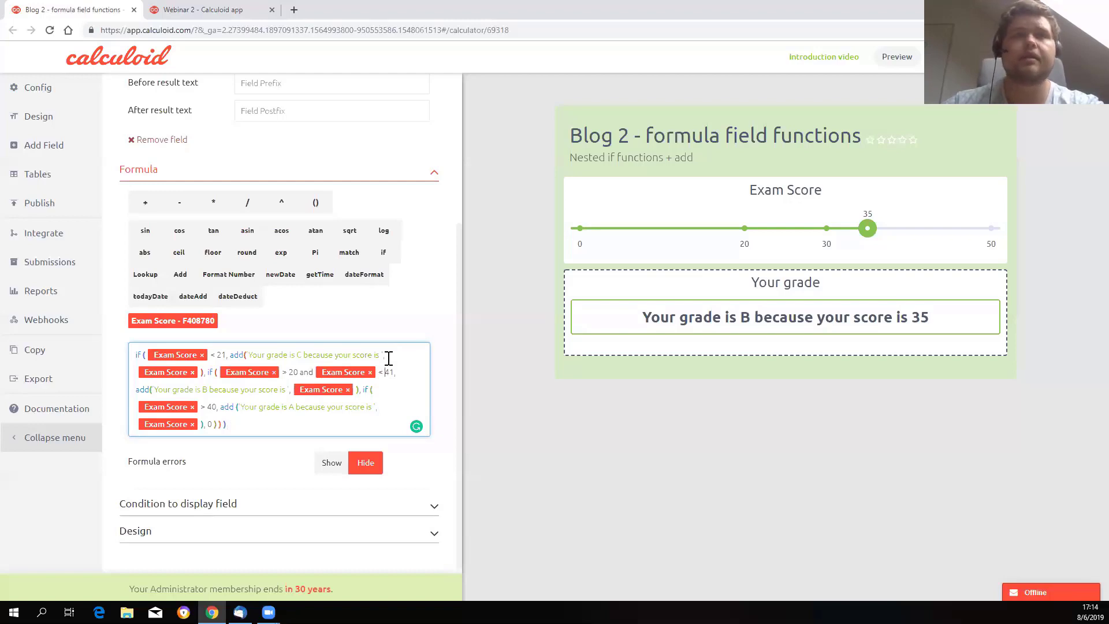
click(385, 355)
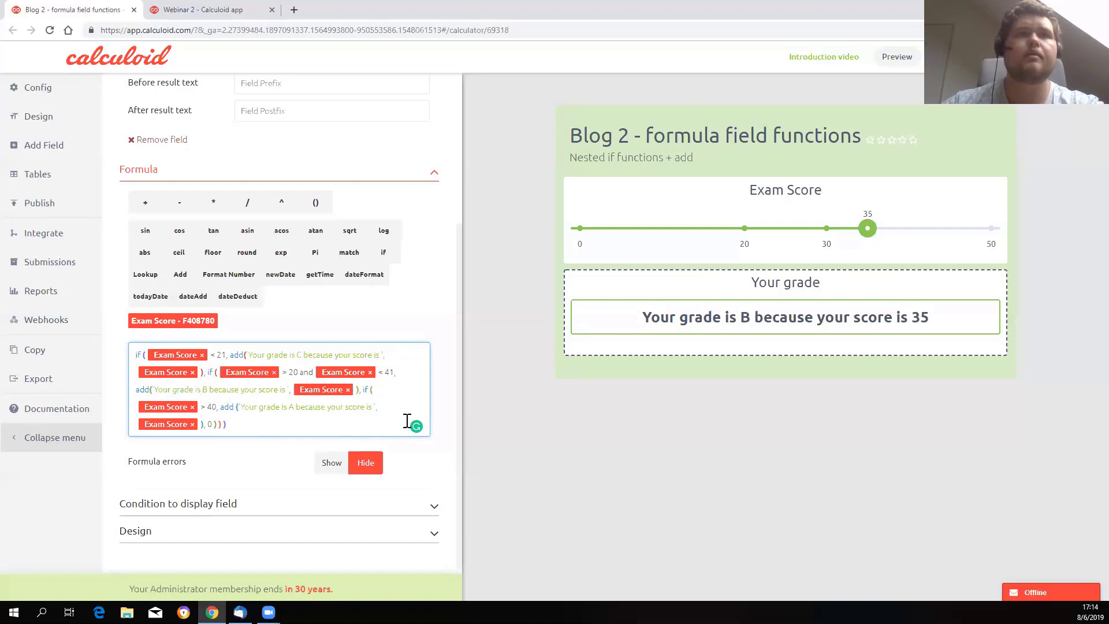
- Add a new formula field to the calculator and open its empty formula for editing
click(36, 145)
click(366, 177)
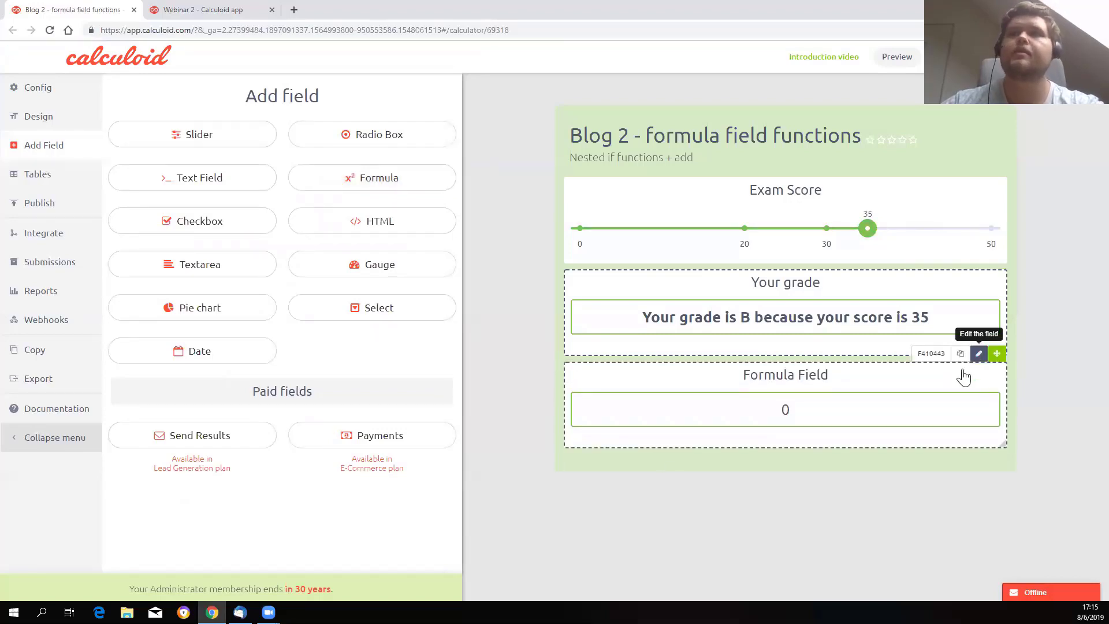
click(964, 375)
click(435, 388)
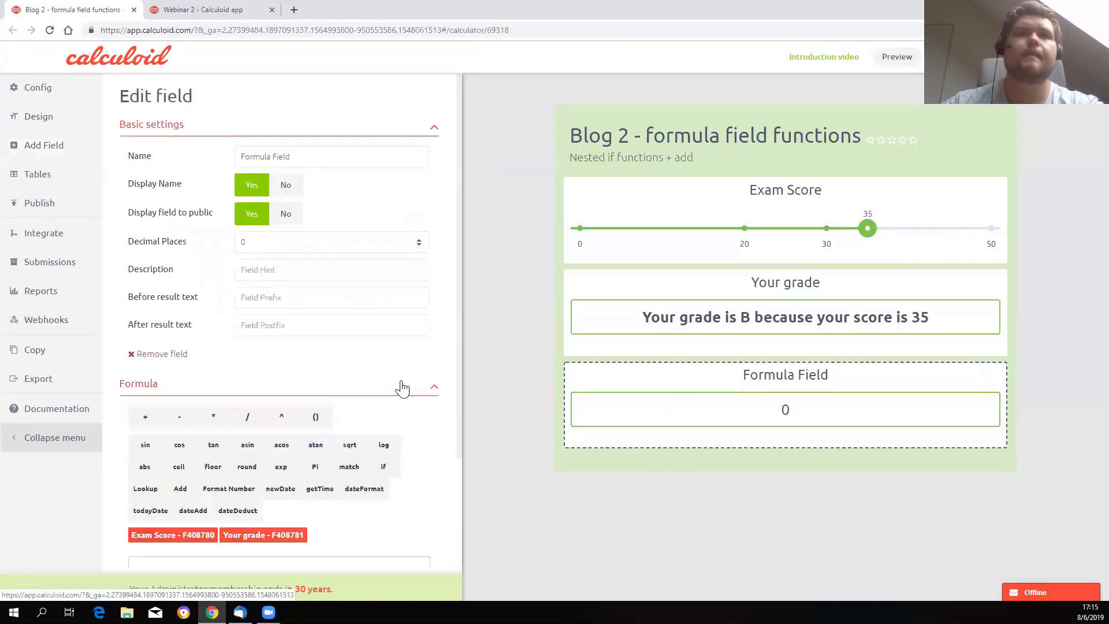
scroll(403, 388, down, 3)
click(186, 421)
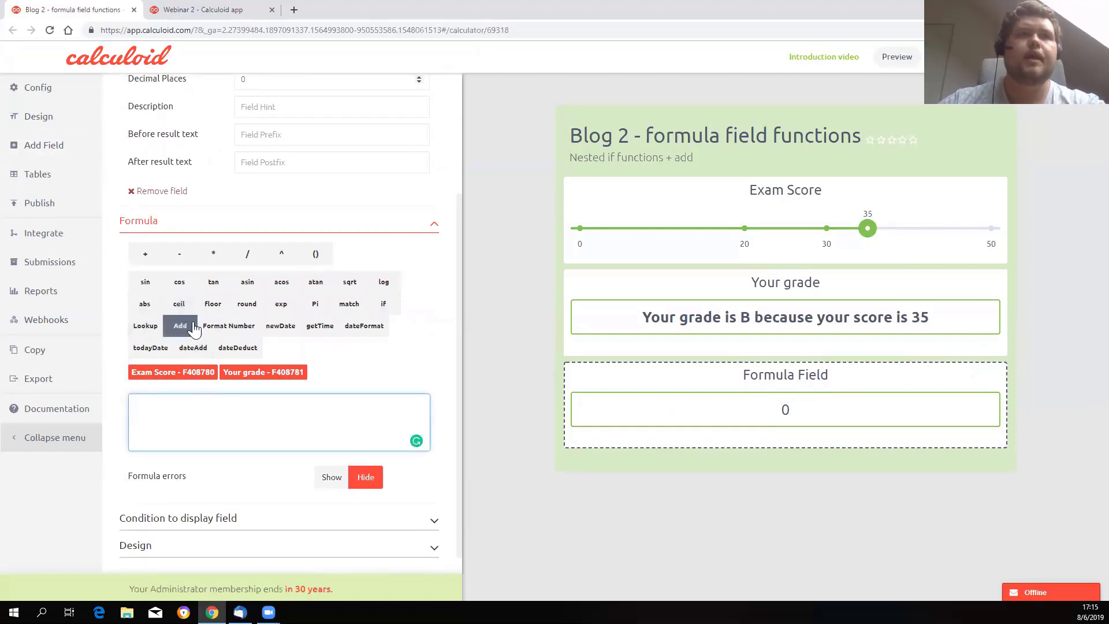
- Insert the add function into the new field's formula and clear its placeholder arguments, leaving add()
click(177, 328)
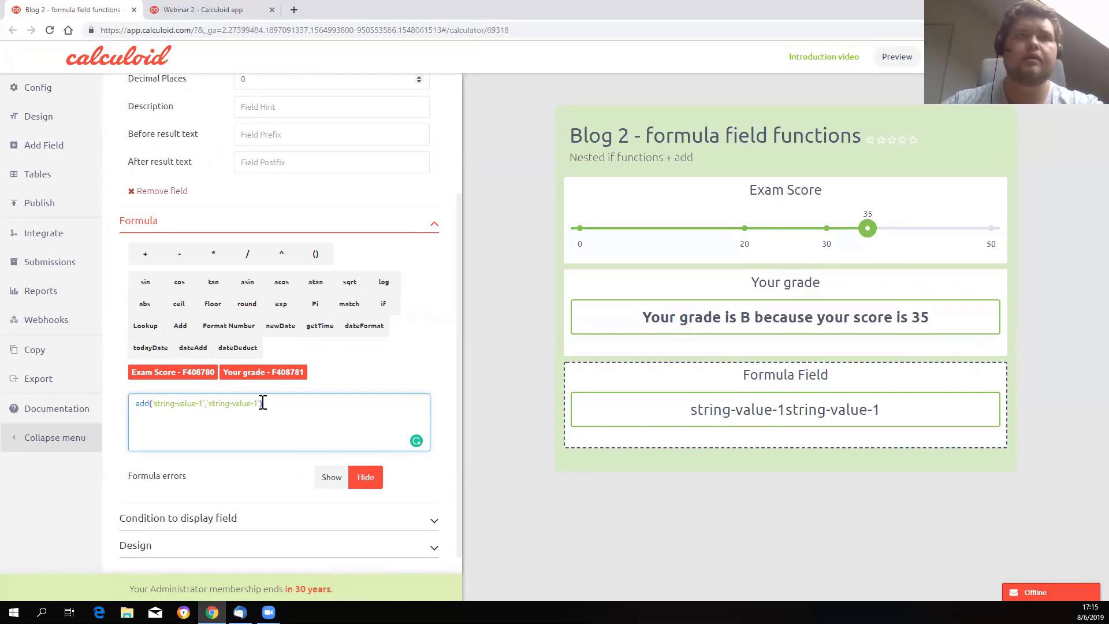
drag(261, 404, 151, 409)
text(()
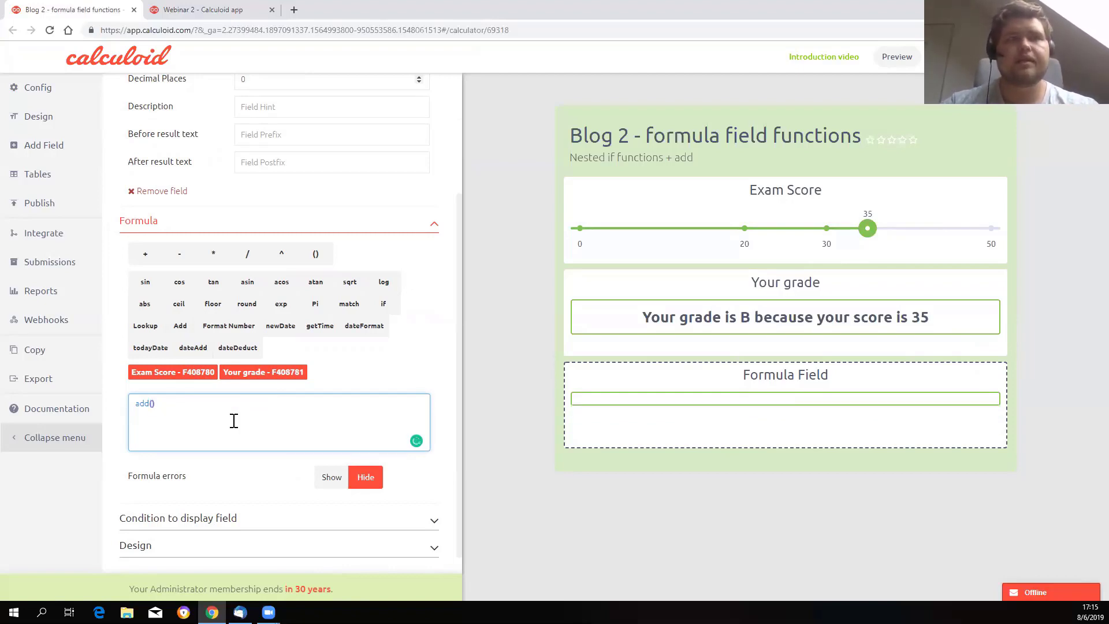
- Fill the add function with 'text' and the Exam Score field, with a trailing space inside the text string
text("ts)
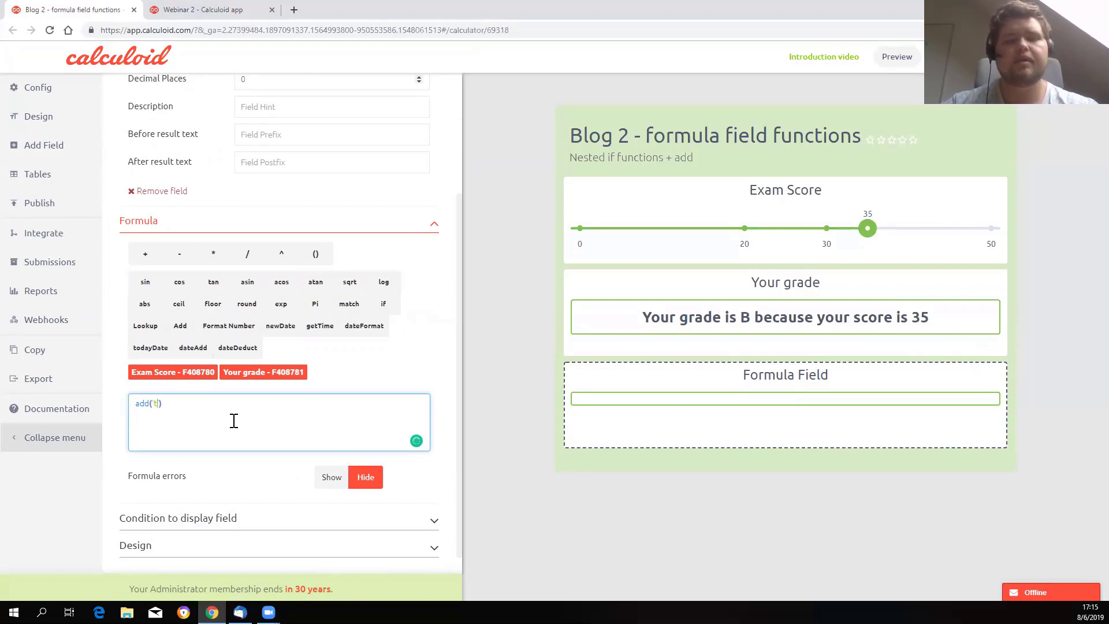
key(BackSpace)
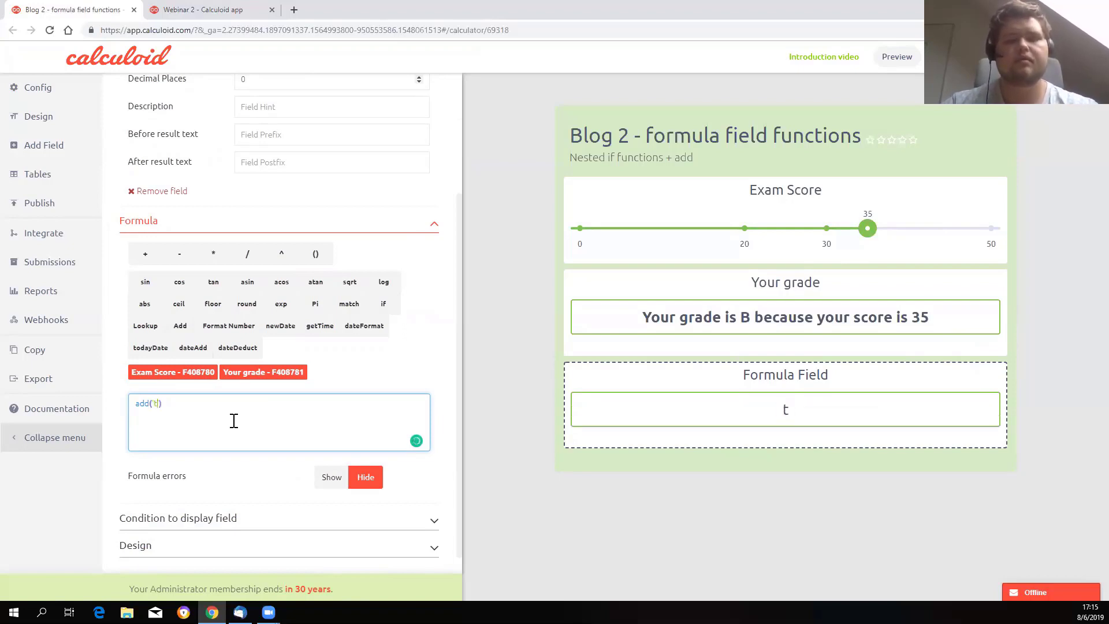
text(ext')
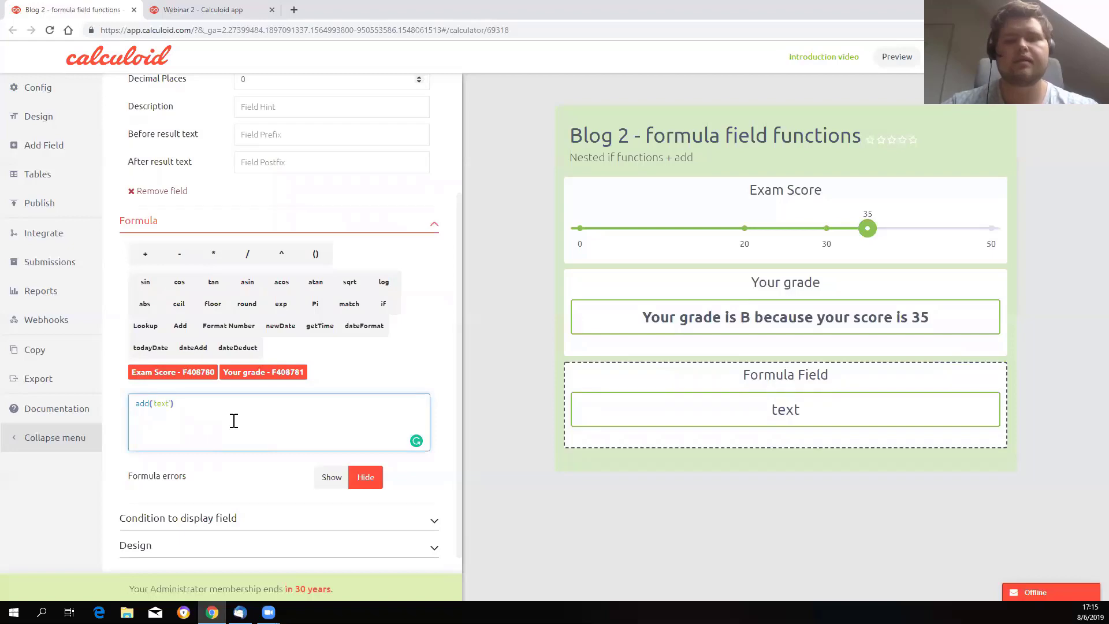
text(,)
click(172, 372)
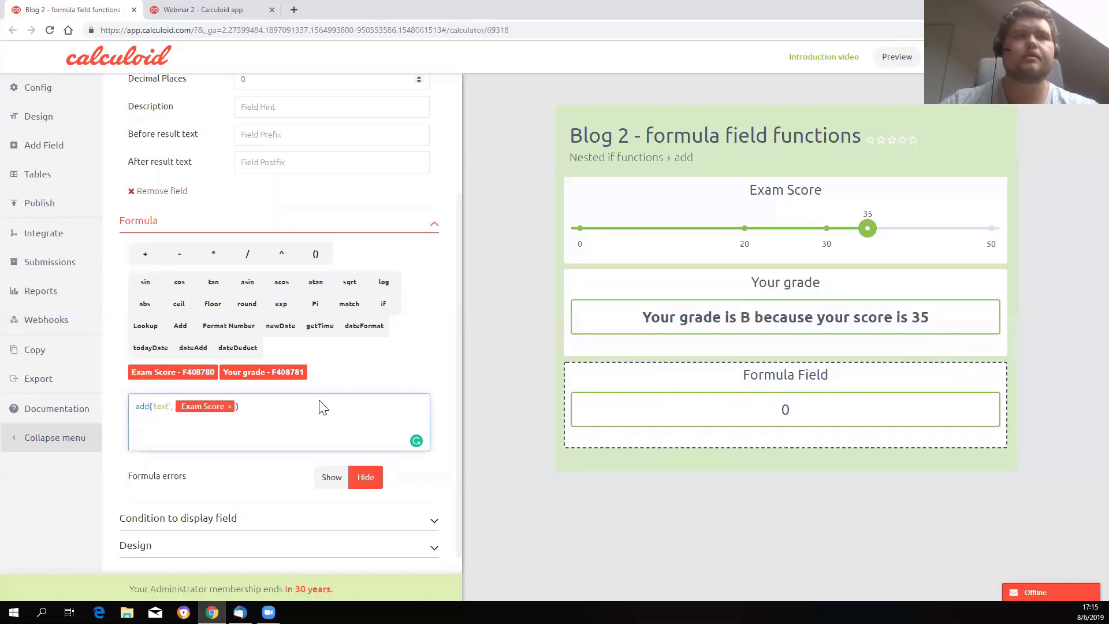
click(167, 406)
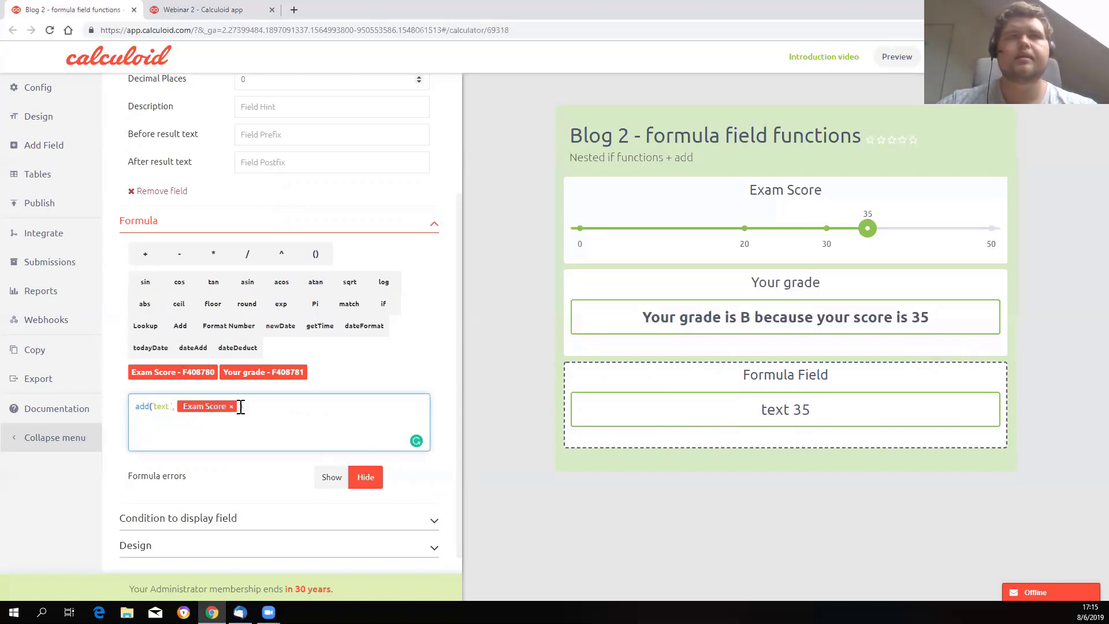
- Append a second 'text' string, with spaces before and after the word, and another Exam Score to the add function
click(179, 327)
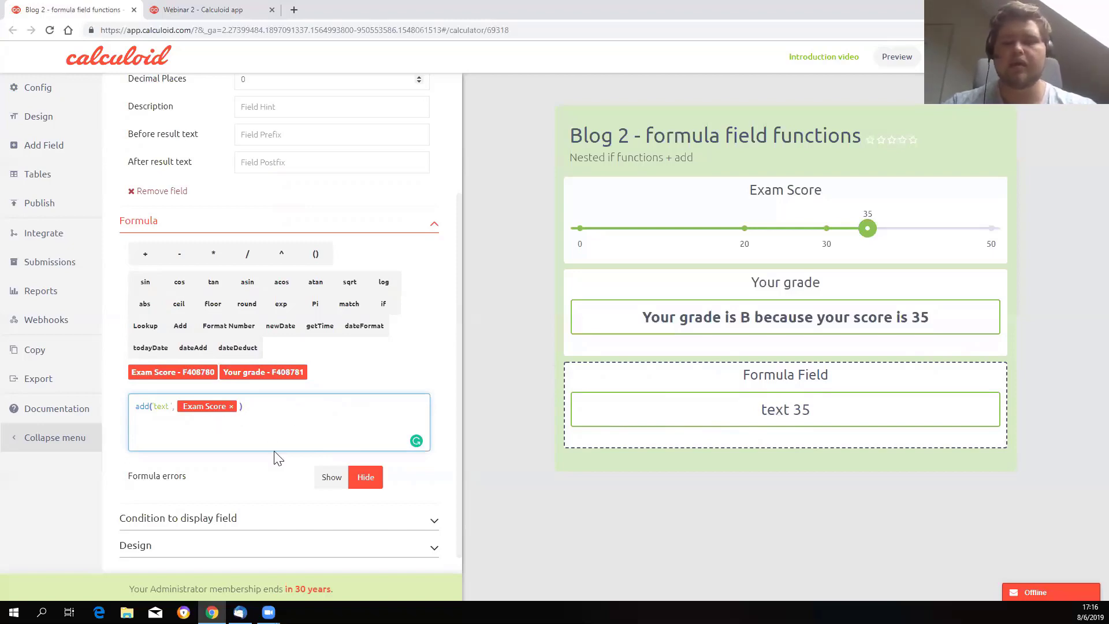
text(,1)
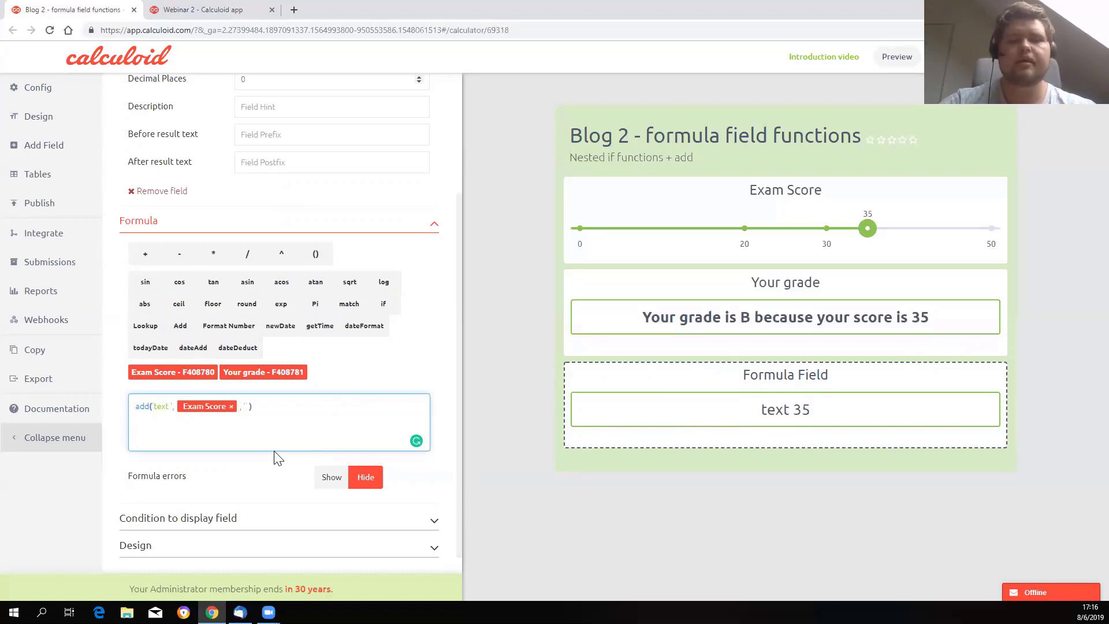
text(text)
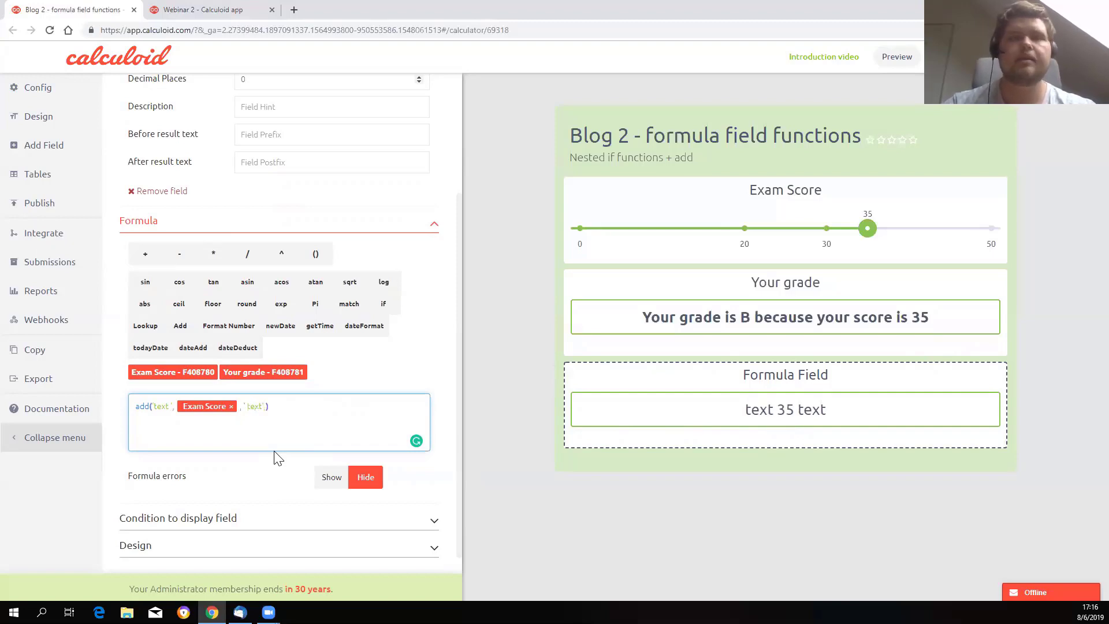
text( ,)
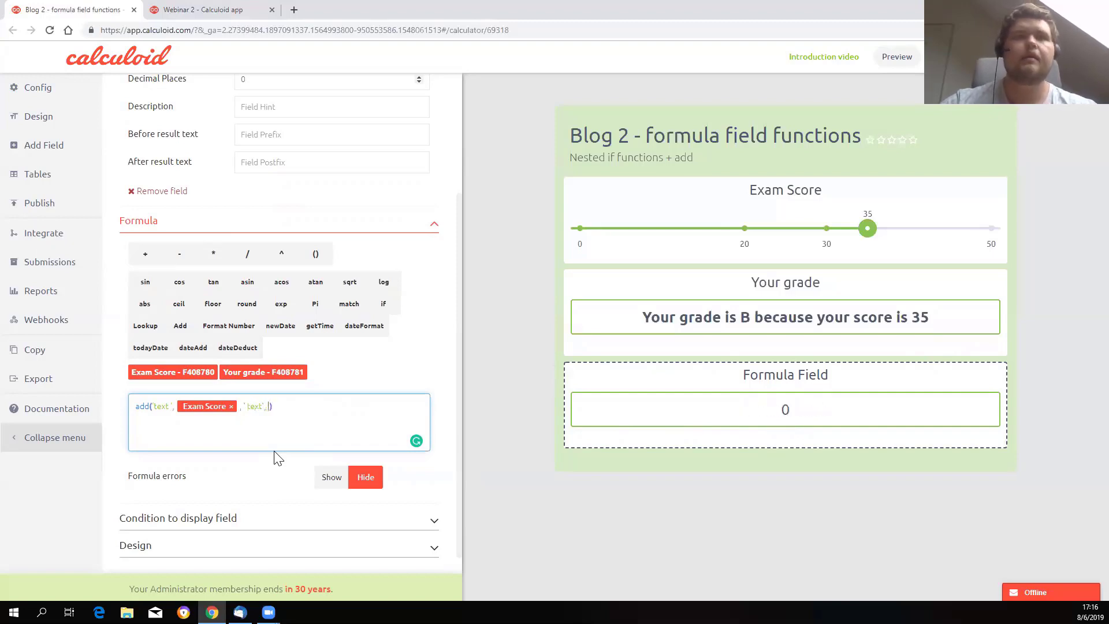
click(168, 375)
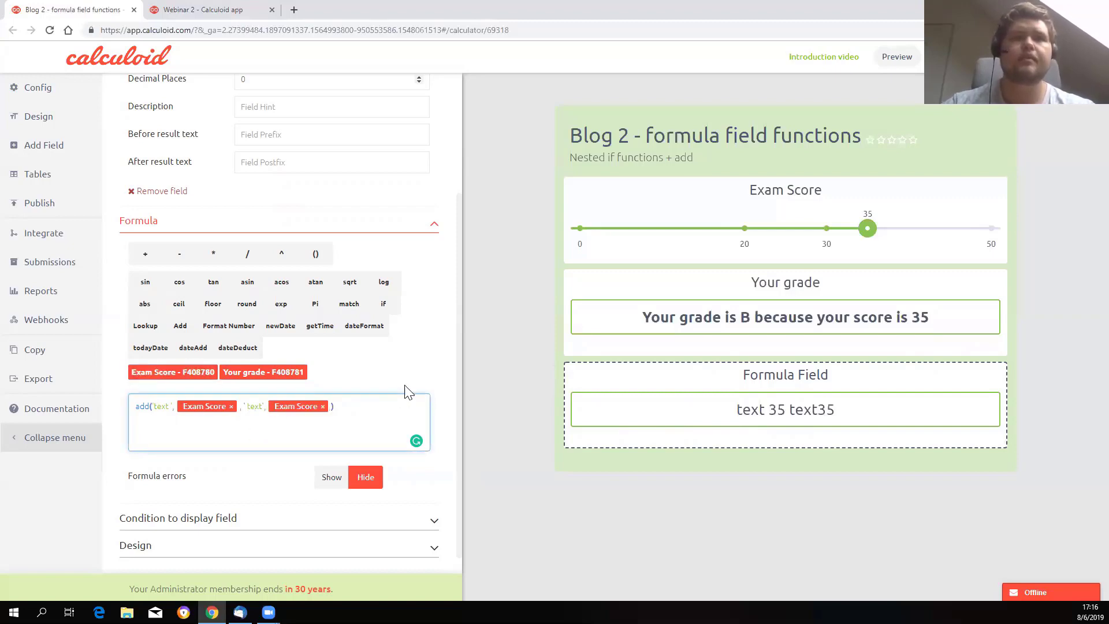
key(Left)
key(Left)
key(Left)
key(Left)
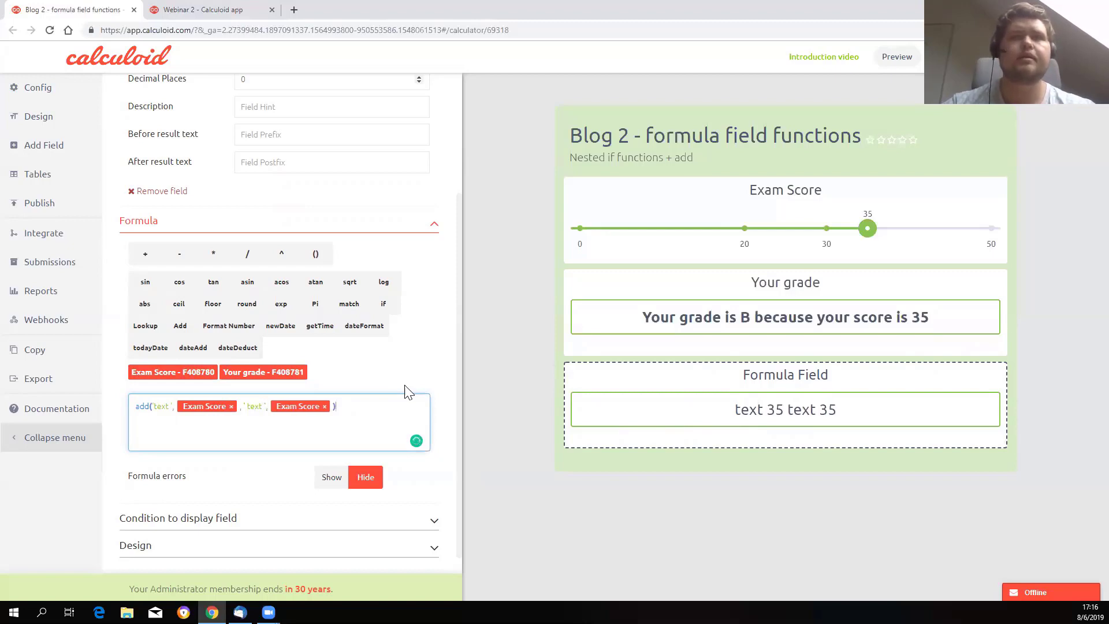
- Append a third 'text' string with a leading space as the add function's last argument
key(BackSpace)
text(, ')
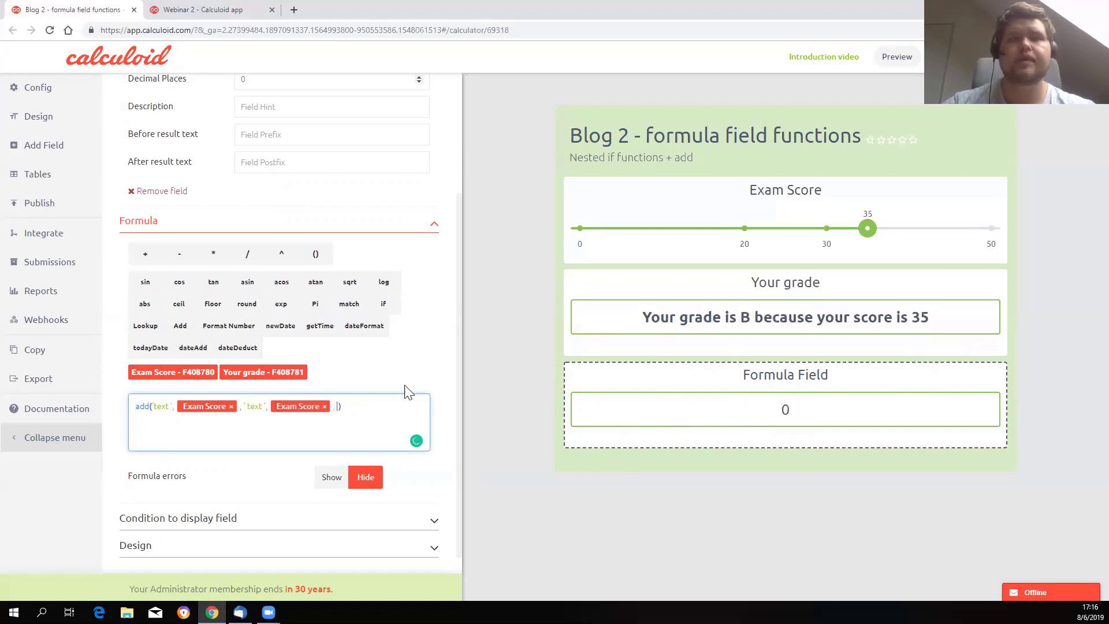
text(text')
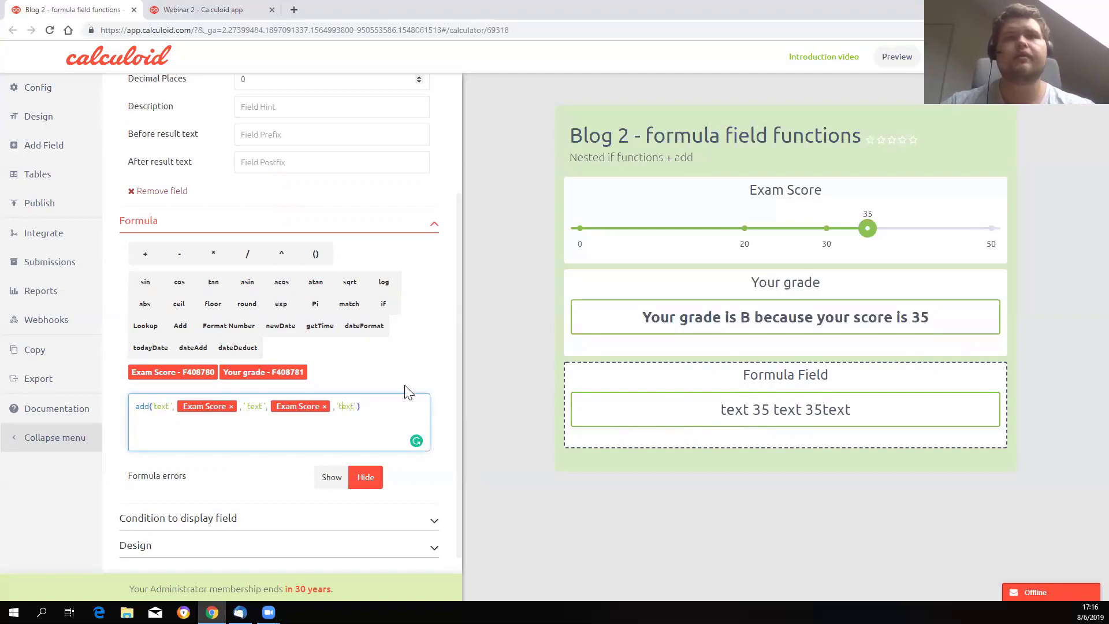
key(Right)
key(Right)
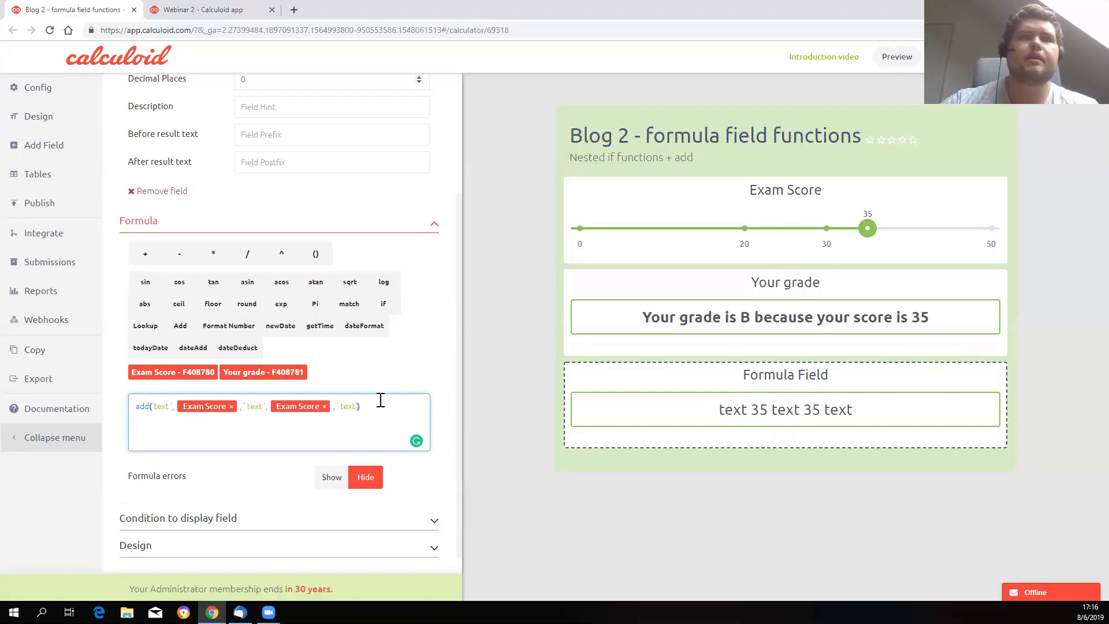
- Clear the demo formula and remove the new formula field from the calculator
drag(359, 406, 102, 423)
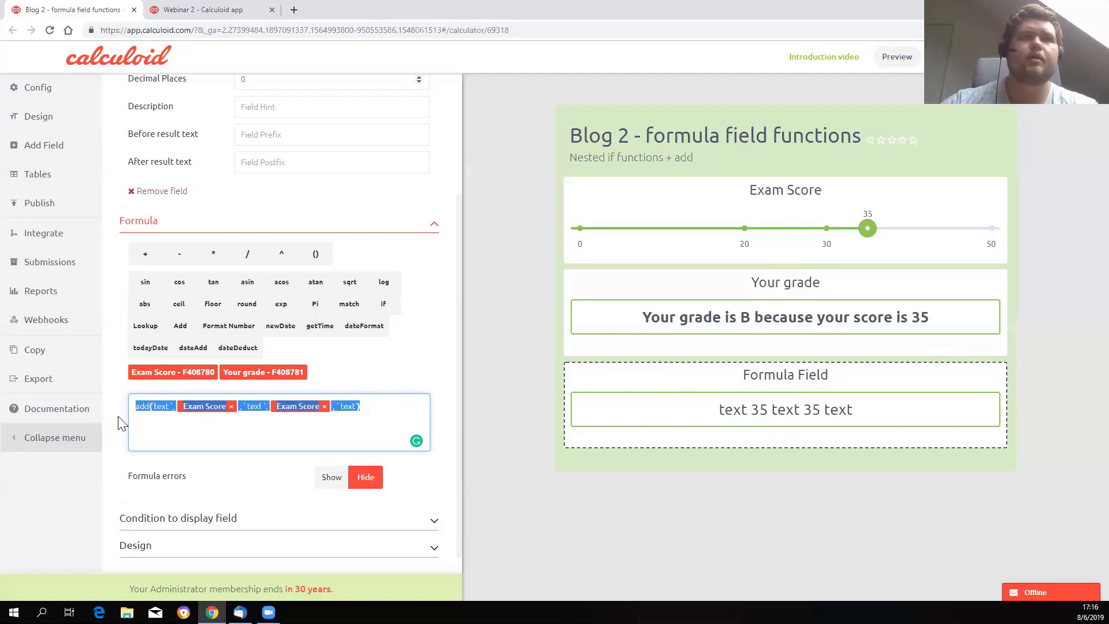
key(BackSpace)
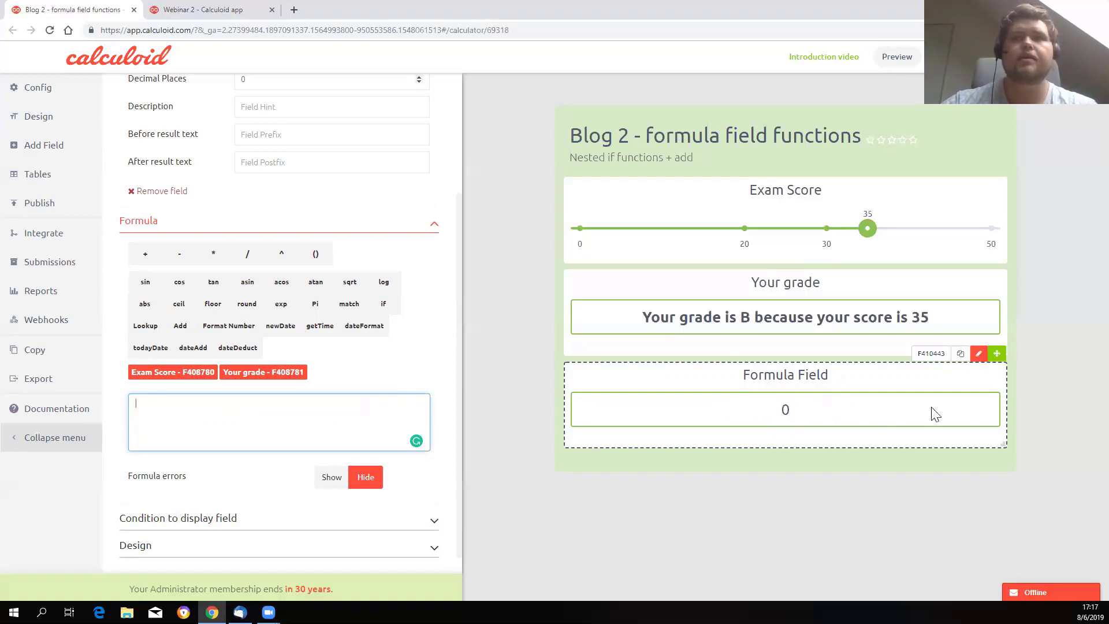
click(979, 354)
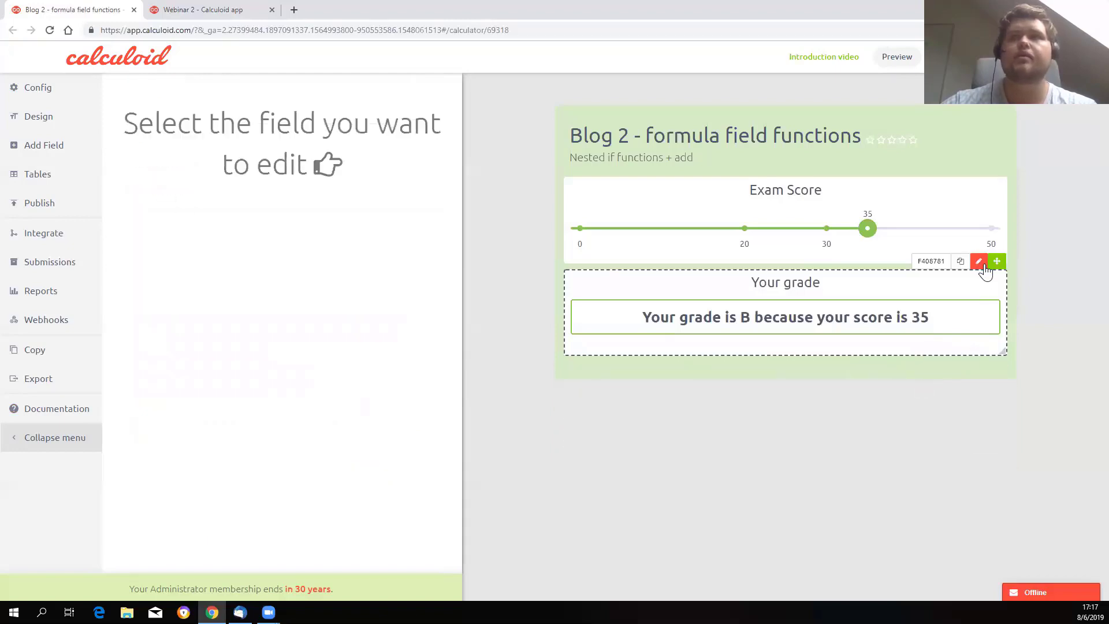
- Reopen the "Your grade" field's formula and highlight the add function that follows its first condition
click(978, 258)
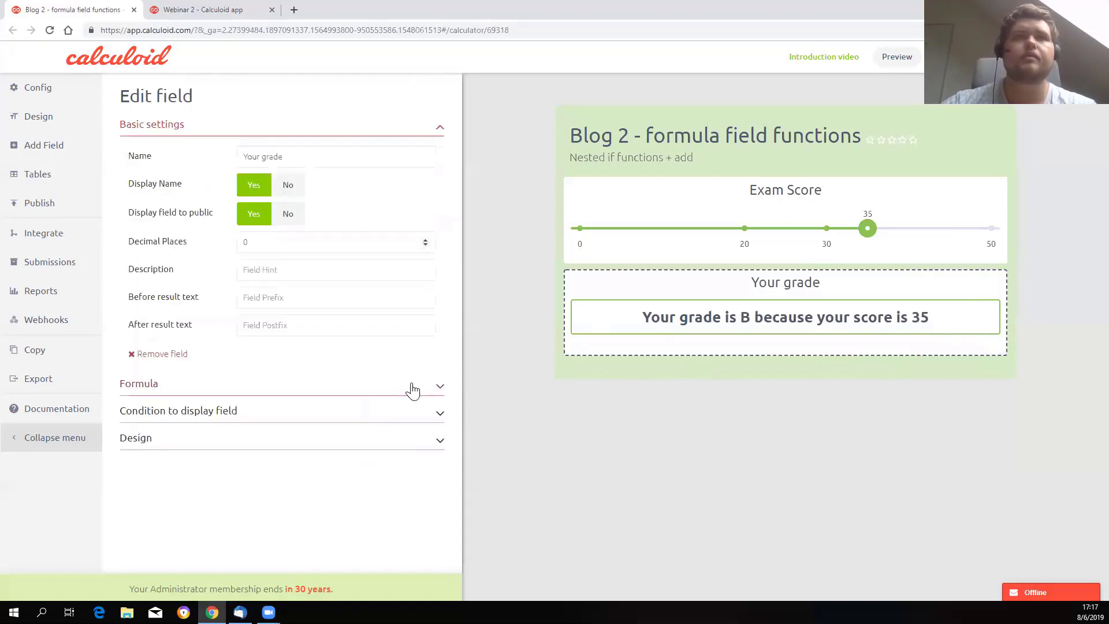
click(411, 387)
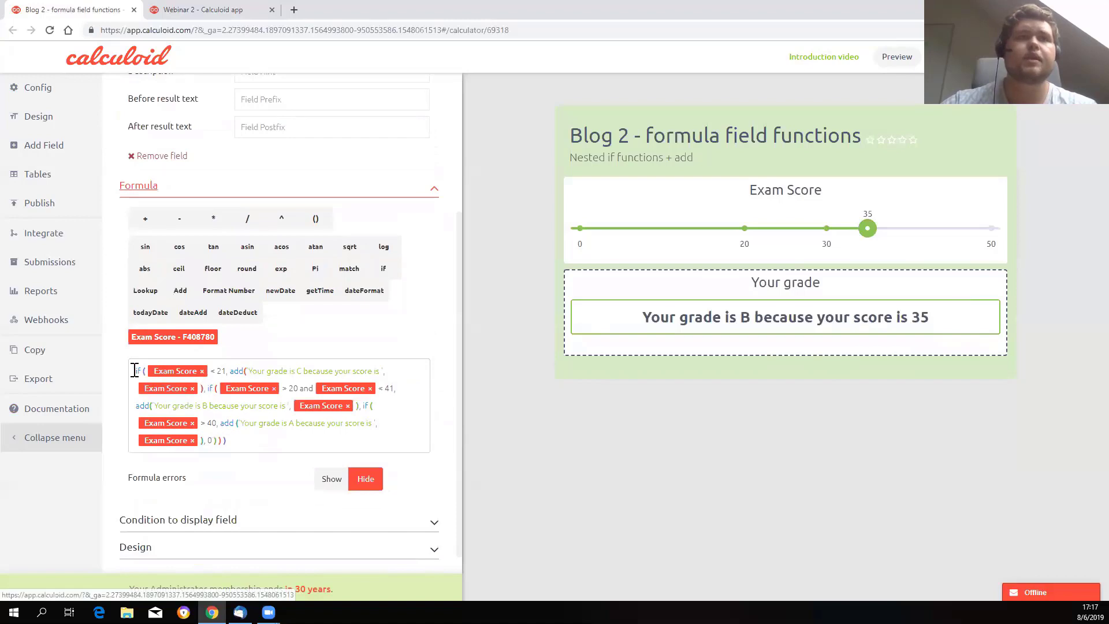
click(231, 370)
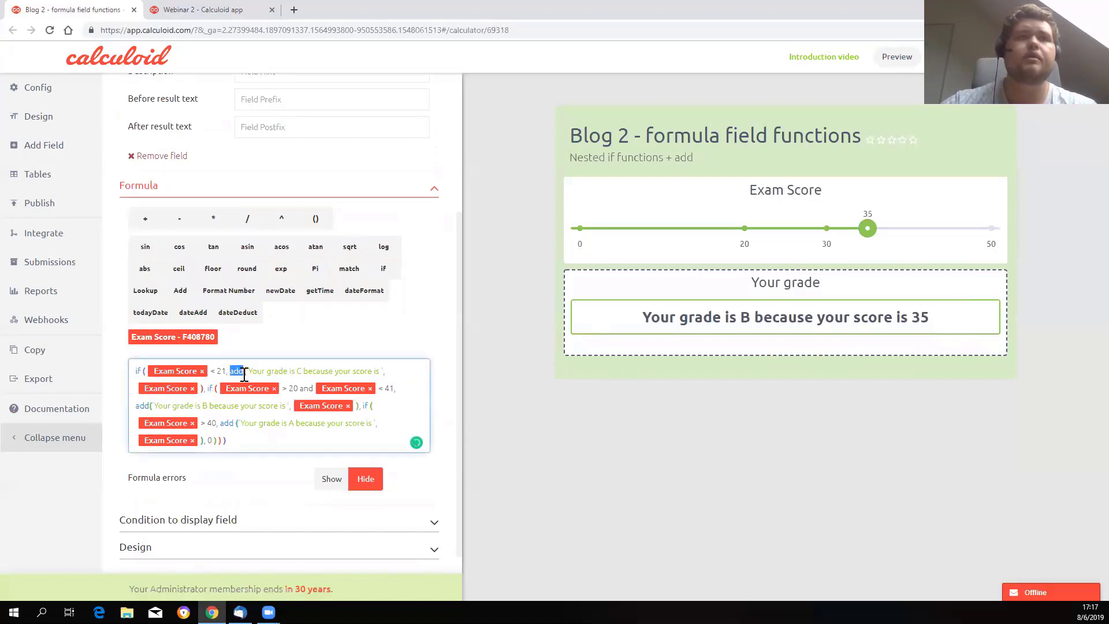